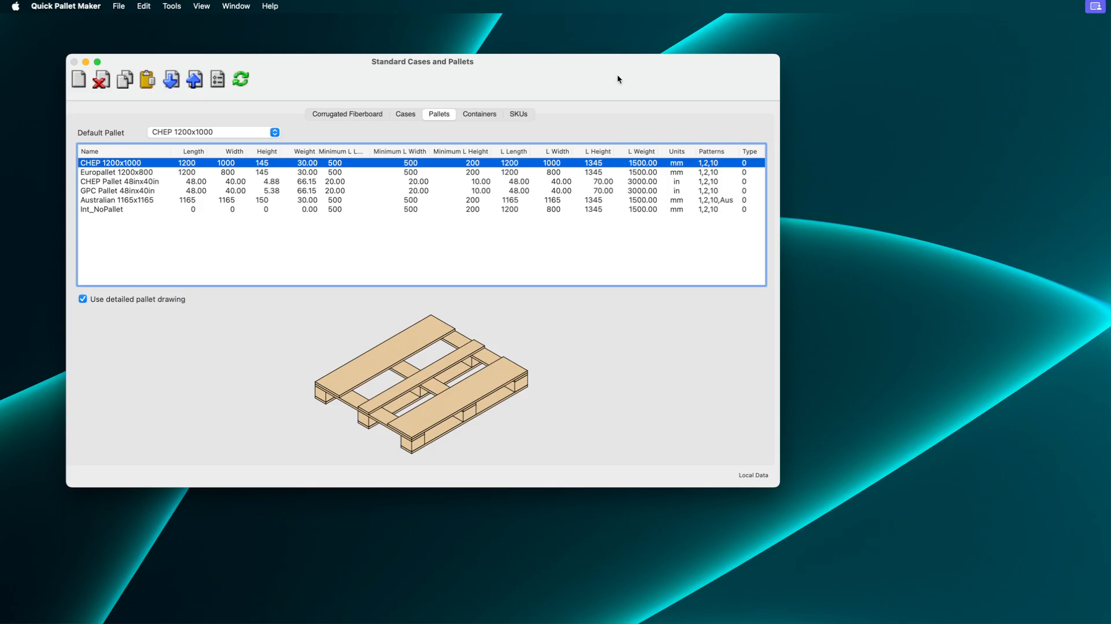
drag(617, 79, 598, 81)
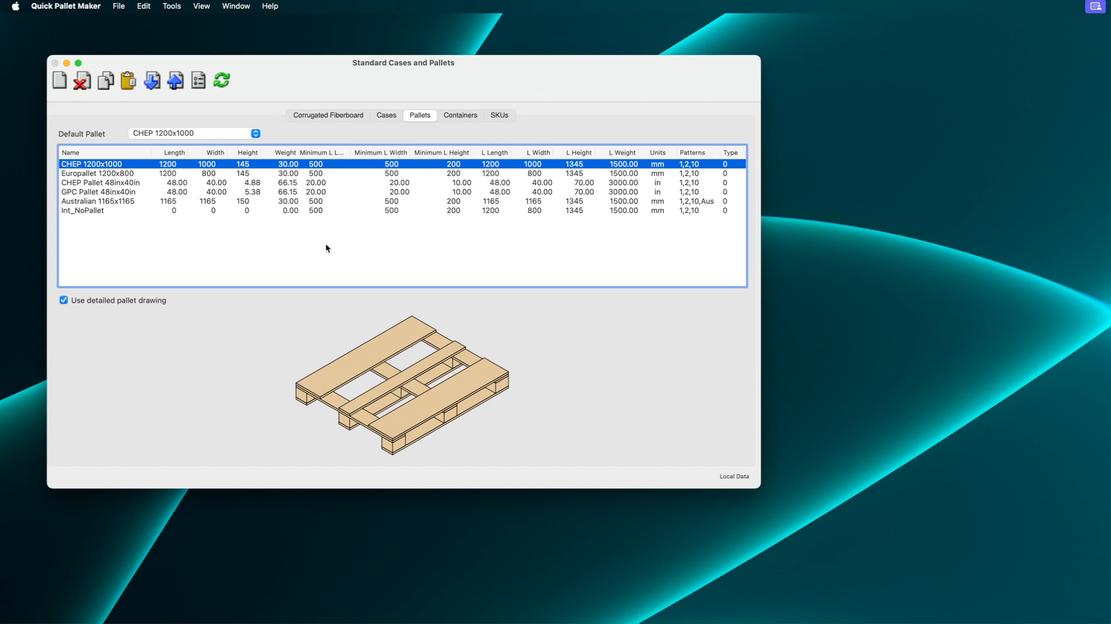
click(247, 173)
click(247, 164)
click(247, 171)
click(248, 177)
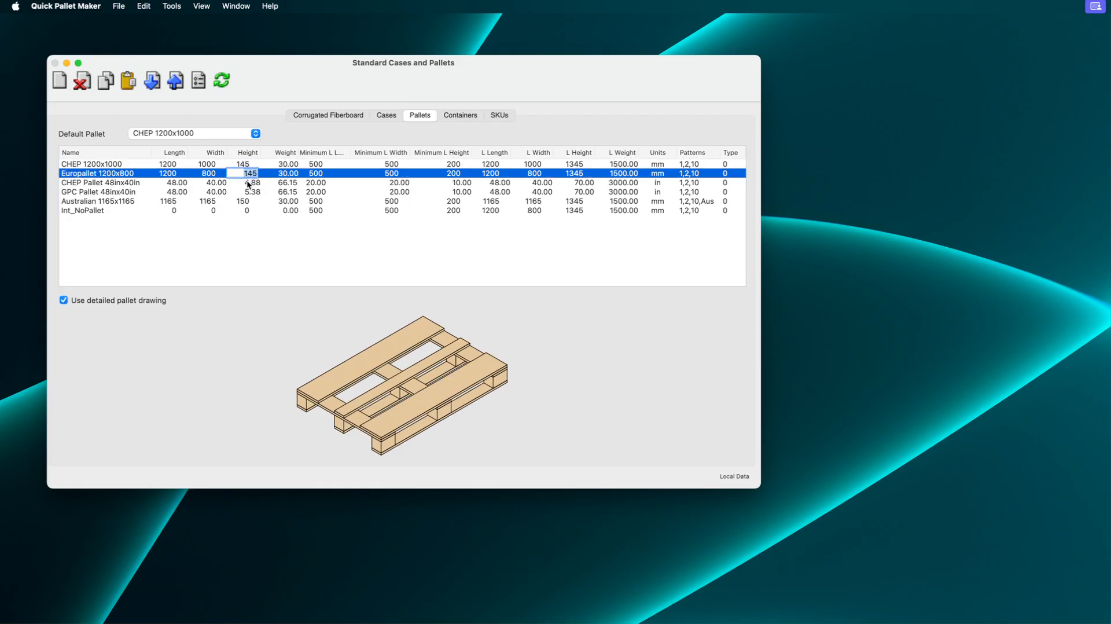
click(231, 166)
click(221, 175)
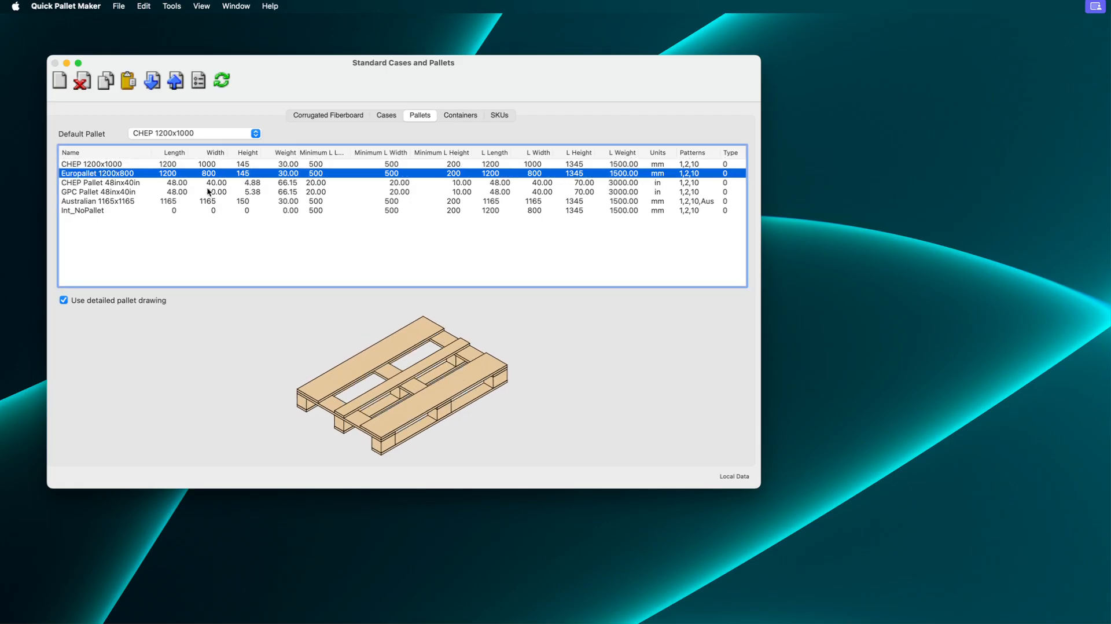
Step: Duplicate the CHEP 1200x1000 pallet and name the copy CHEP120x100T
click(117, 165)
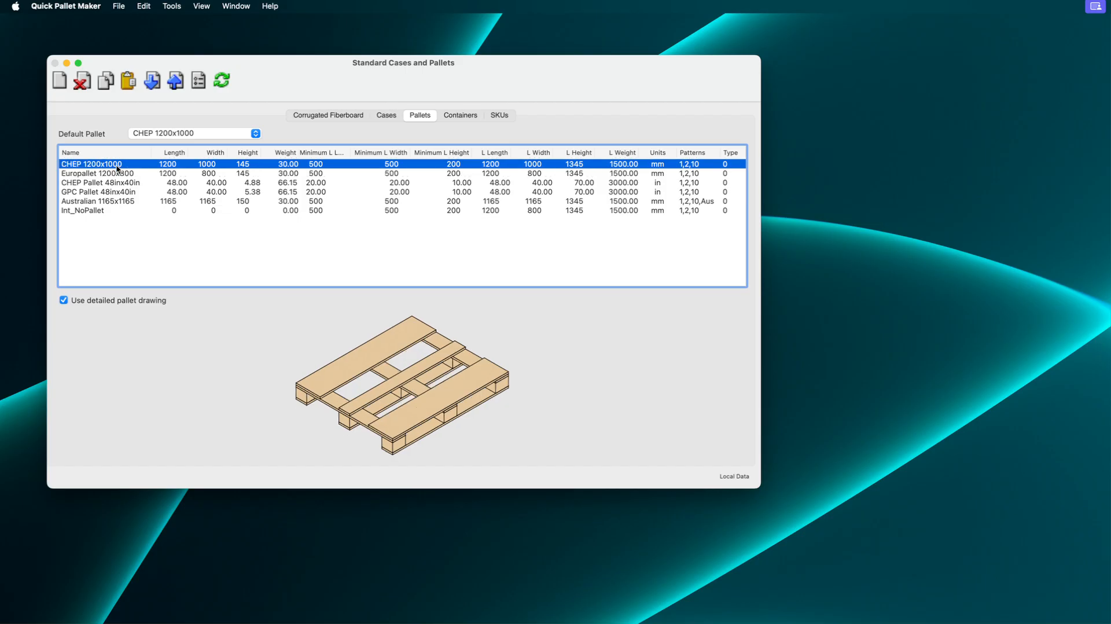
click(143, 6)
click(174, 119)
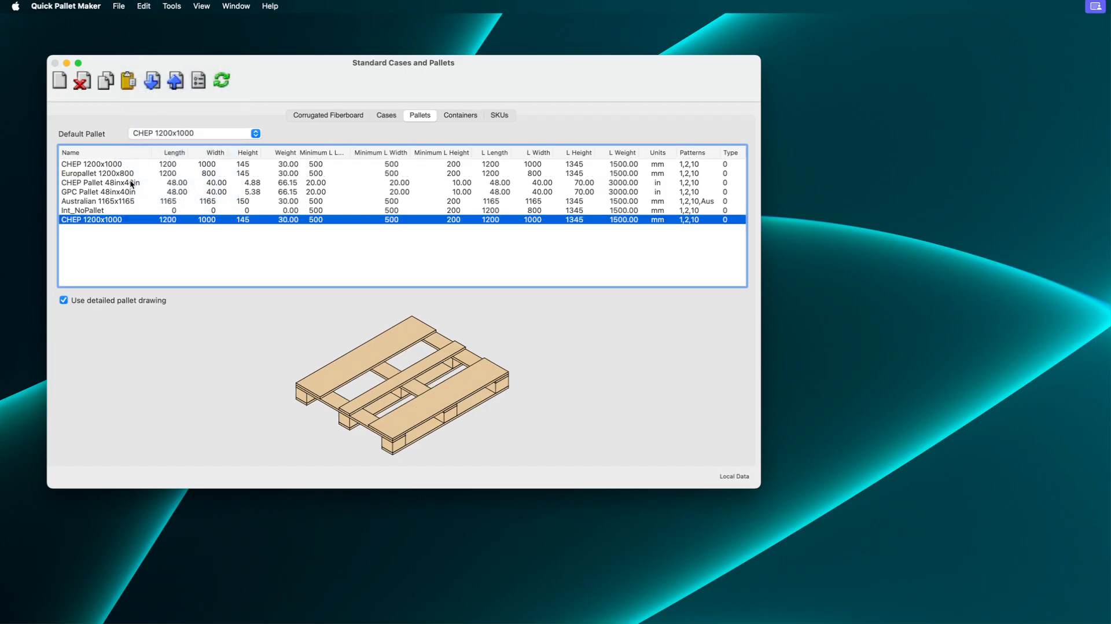
click(109, 220)
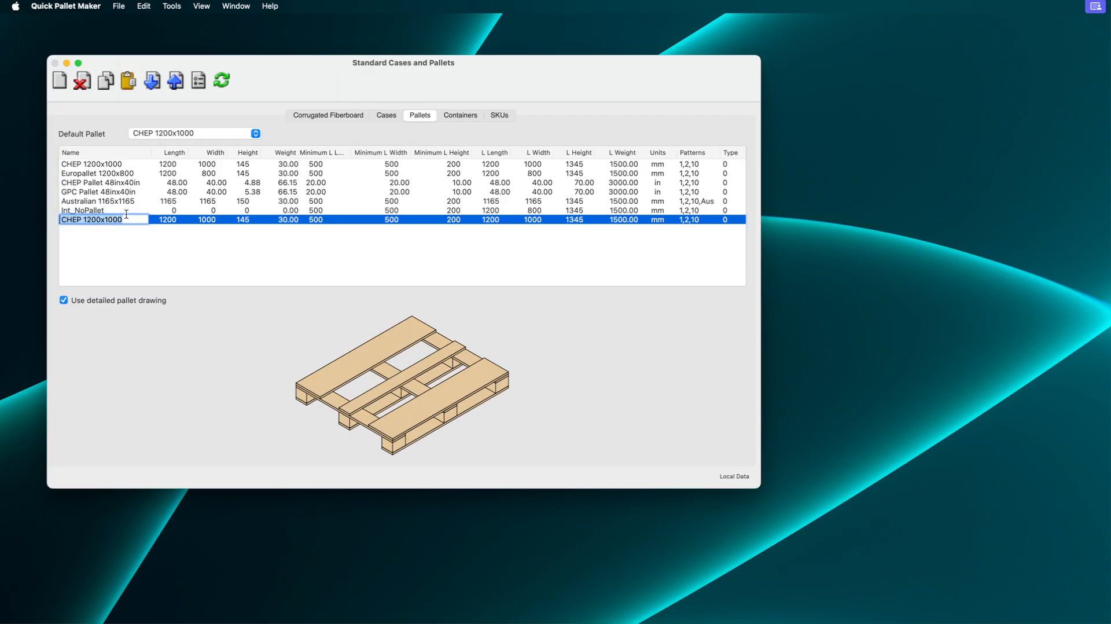
text(CHEP120x100T)
key(Return)
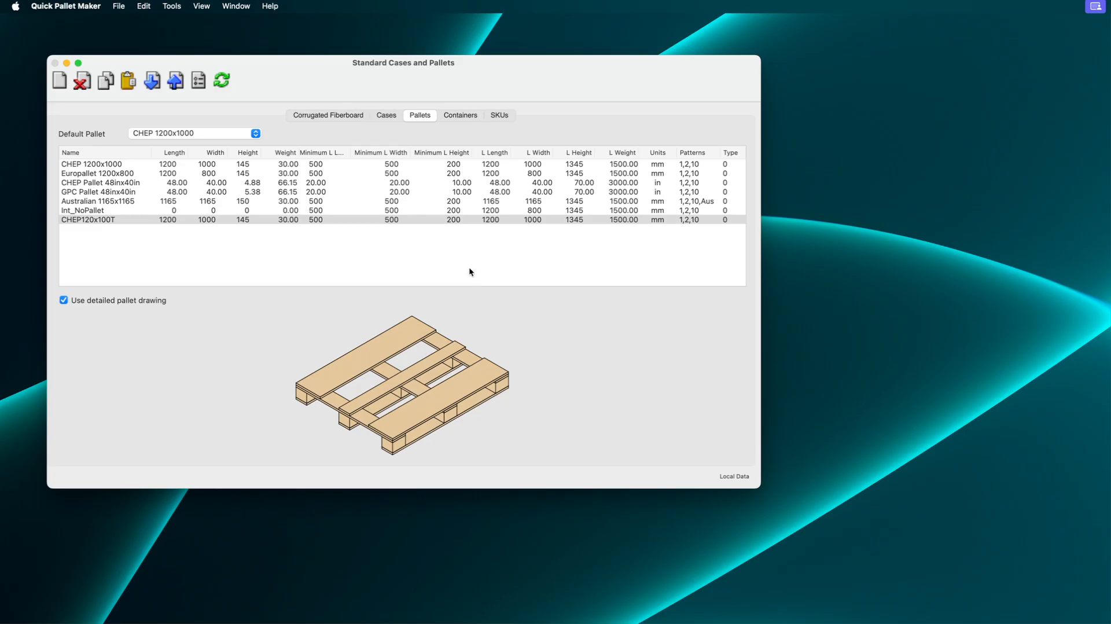
Step: Set the CHEP120x100T pallet's load length to 1600, load width to 1400 and load height to 1600 mm
click(483, 221)
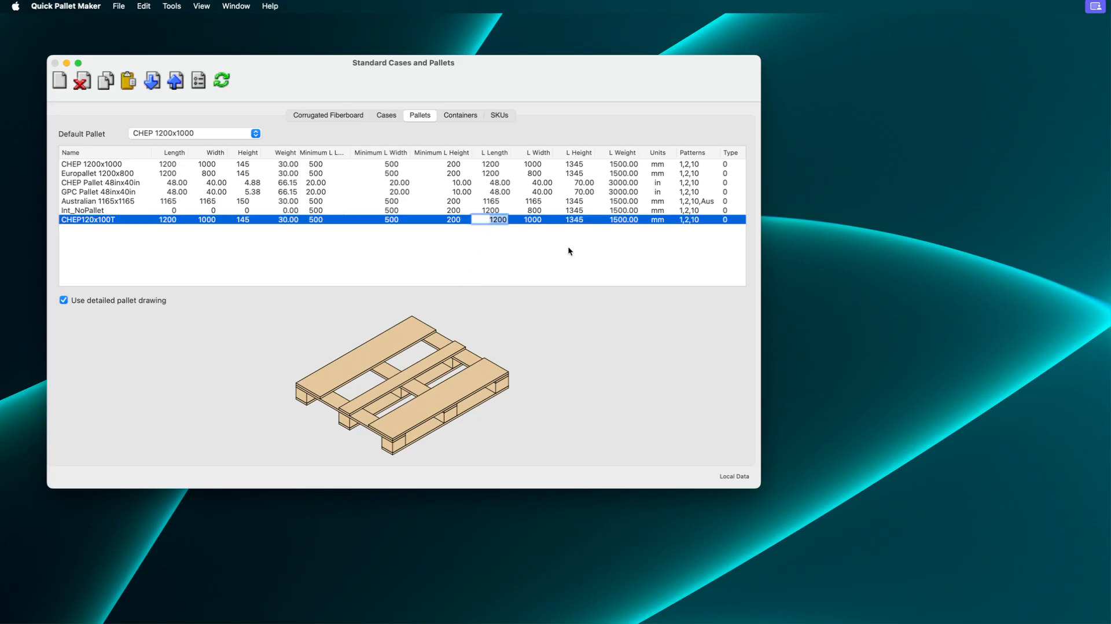
text(166)
key(BackSpace)
text(00)
key(Return)
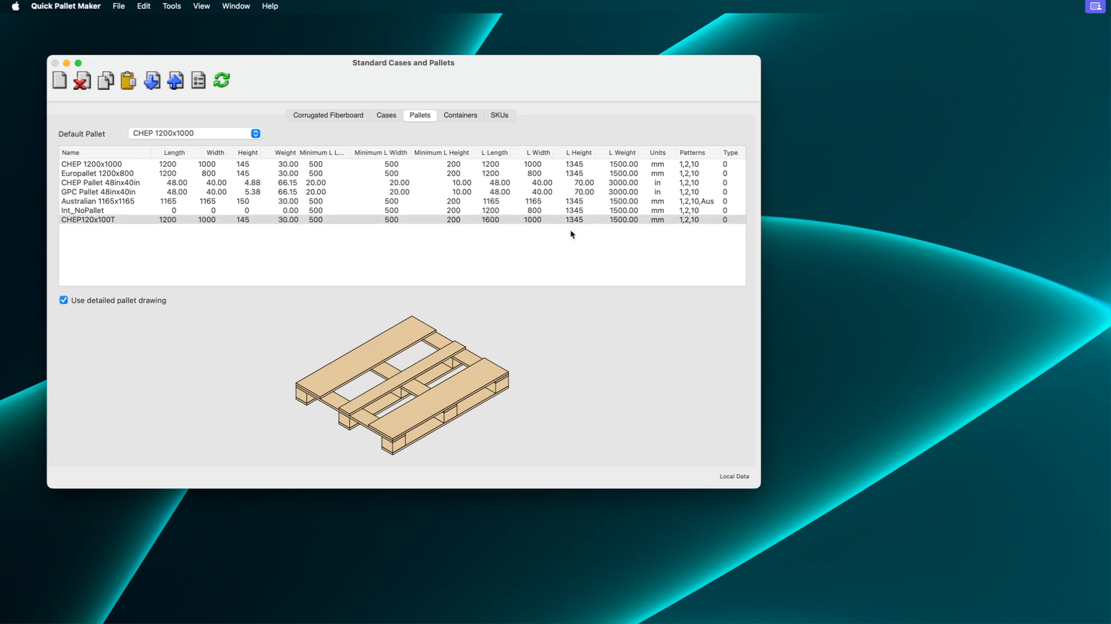
click(543, 221)
text(1)
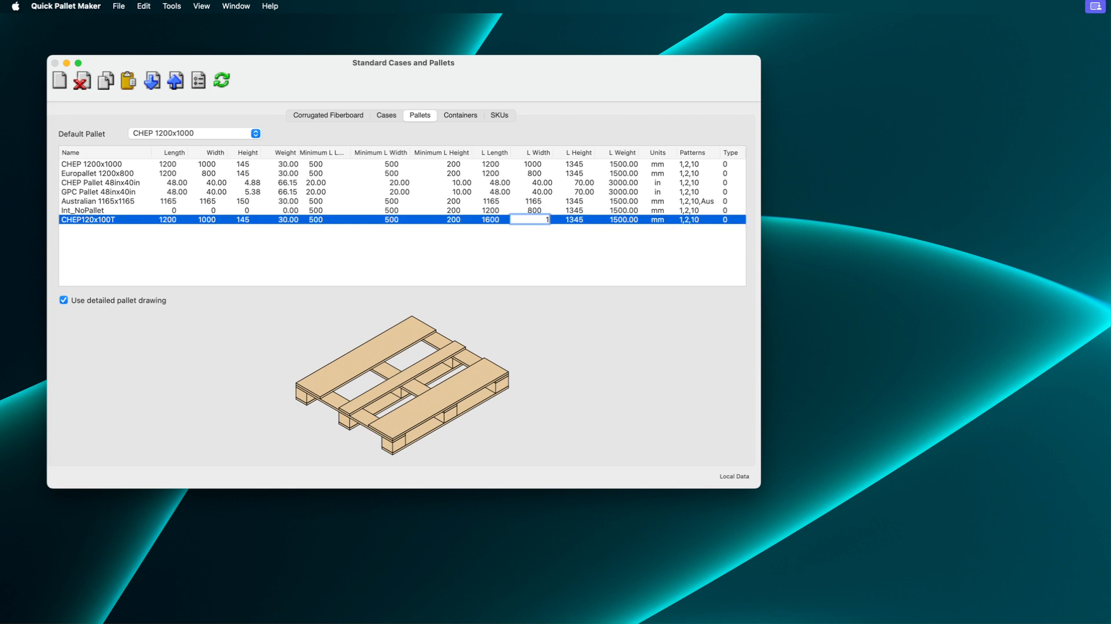
text(400)
key(Tab)
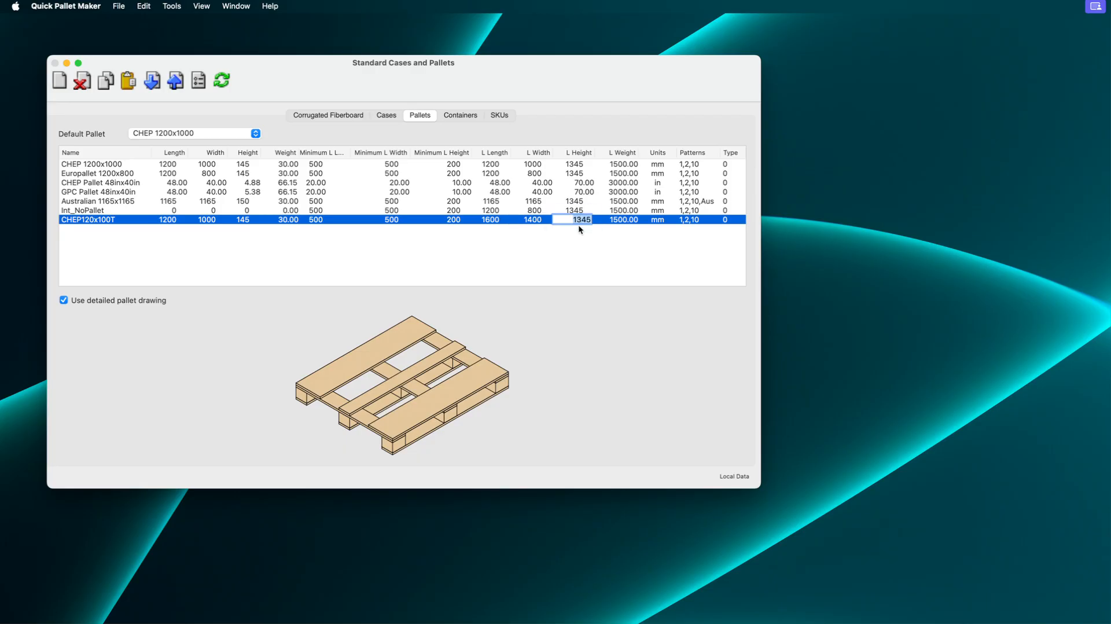
text(1600)
key(Return)
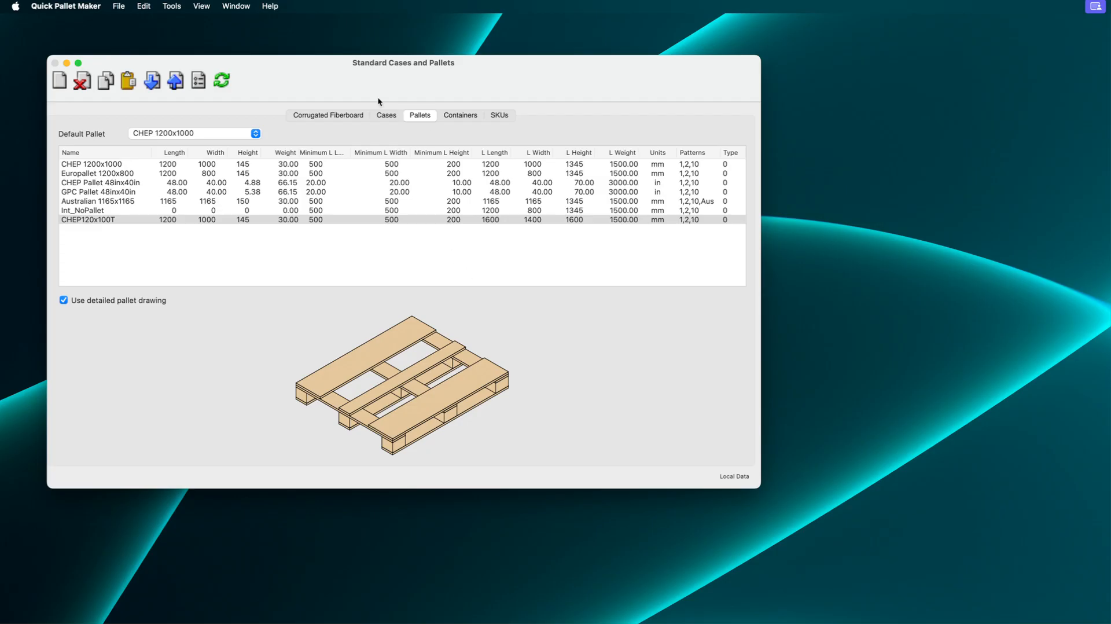
Step: Switch to Excel and look over the product rows in the boxes_example_00163 workbook
drag(341, 82, 313, 73)
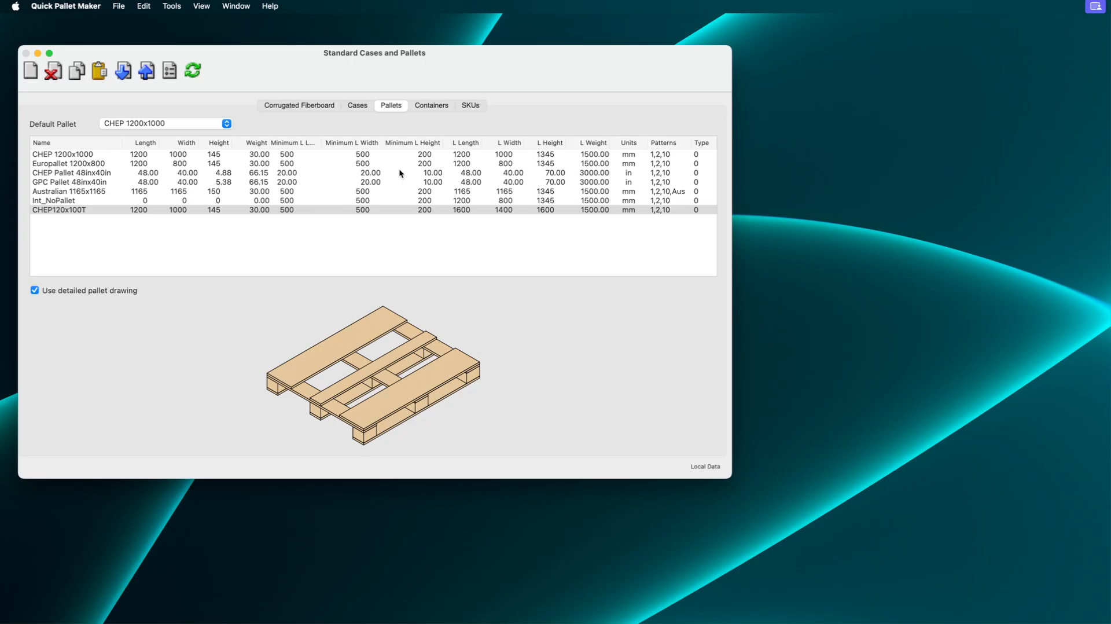
key(super+Tab)
key(super+Tab)
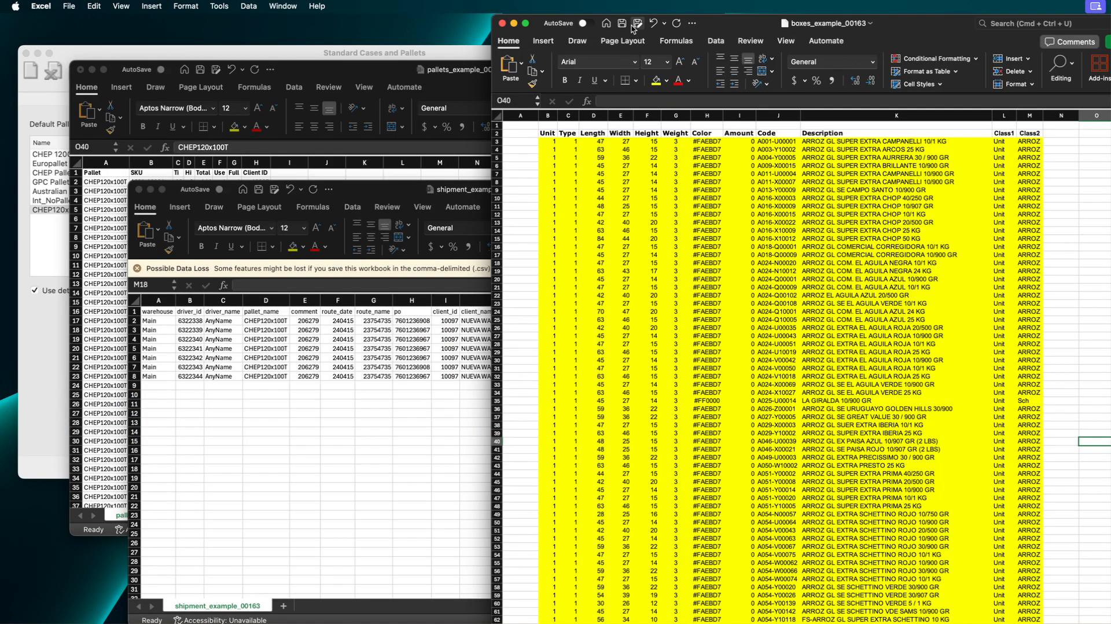
drag(731, 22, 528, 36)
scroll(581, 308, down, 2)
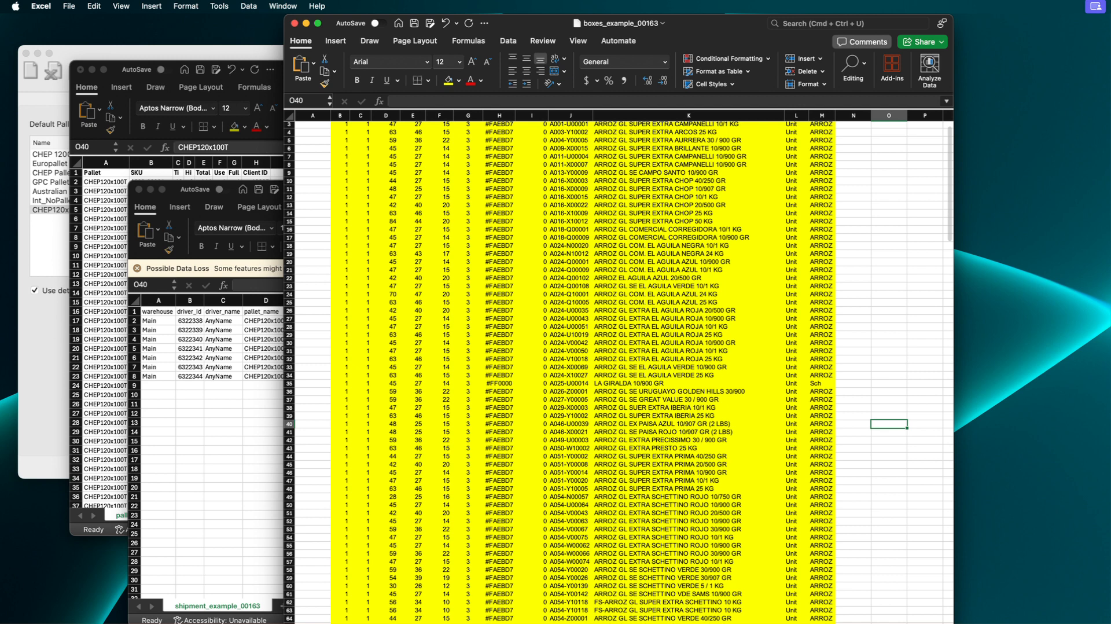
Step: Show the pallets_example_00163 workbook and compare its pallet name in A2 with the CHEP120x100T entry in Quick Pallet Maker
click(284, 6)
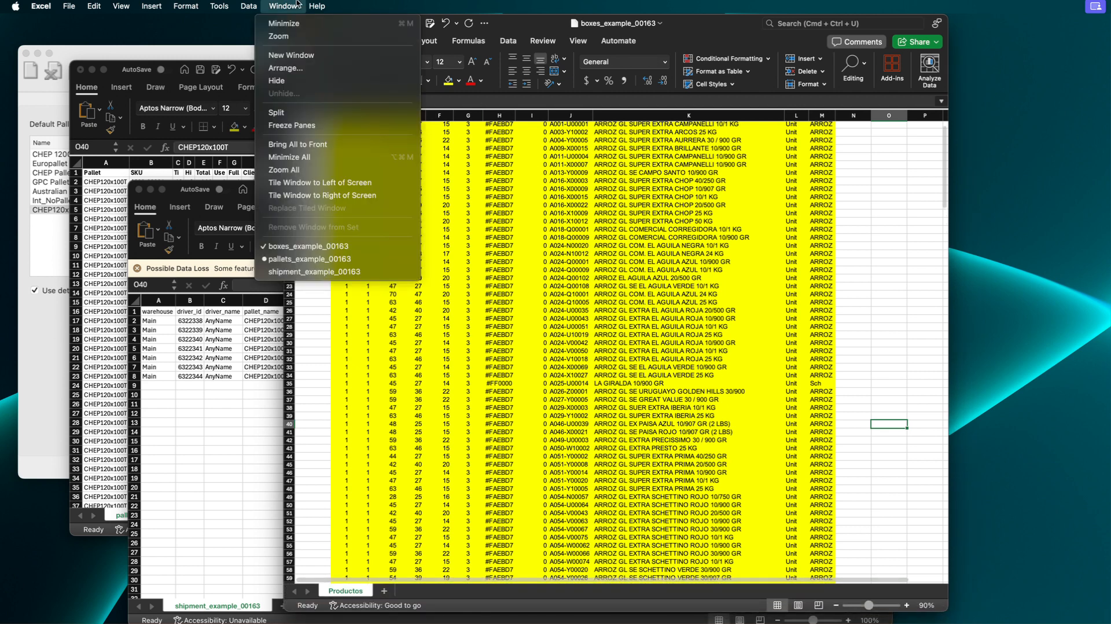
click(313, 262)
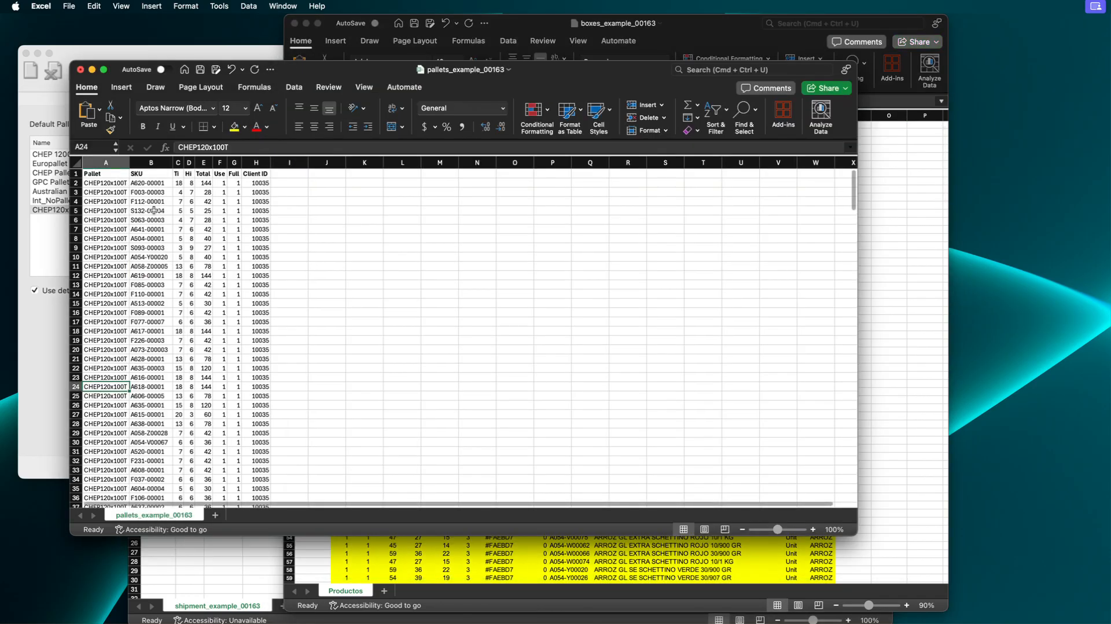
click(117, 184)
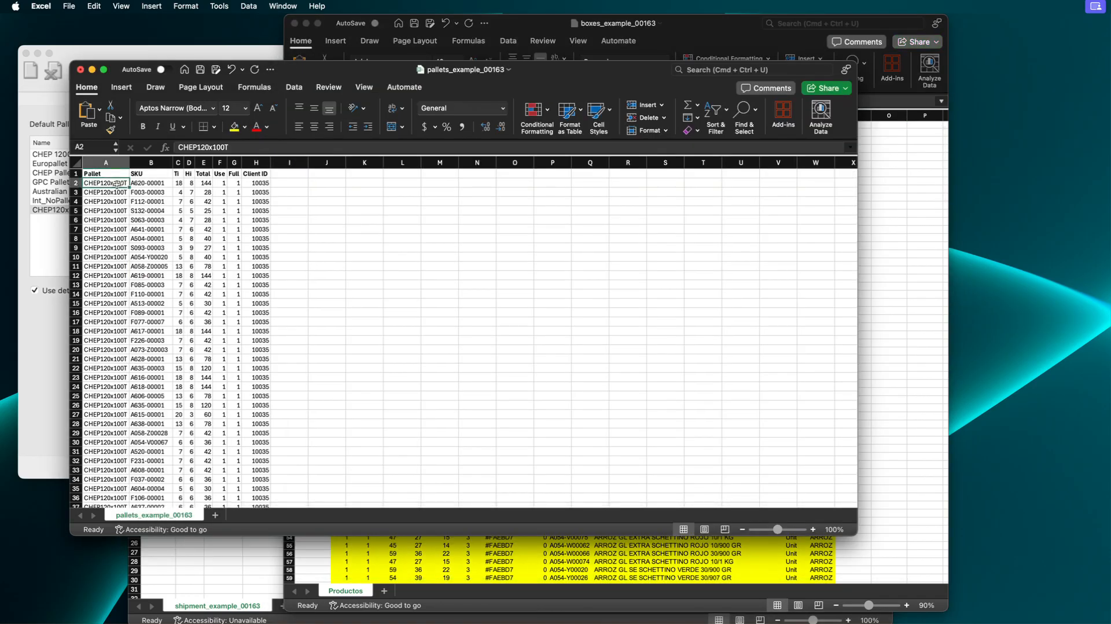
drag(298, 72, 446, 81)
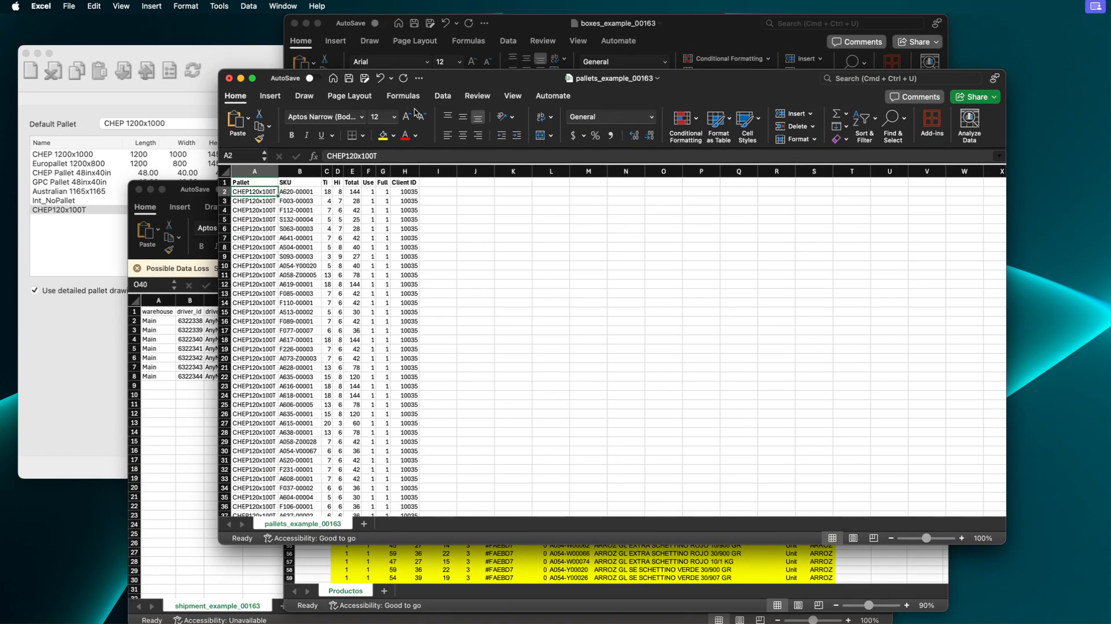
click(381, 155)
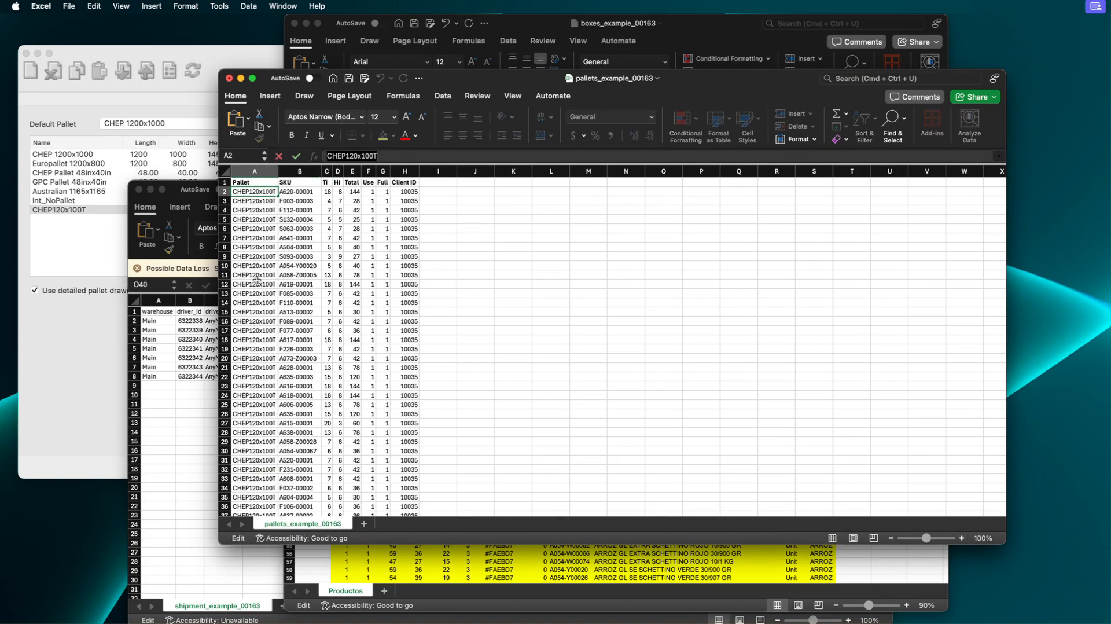
double_click(85, 211)
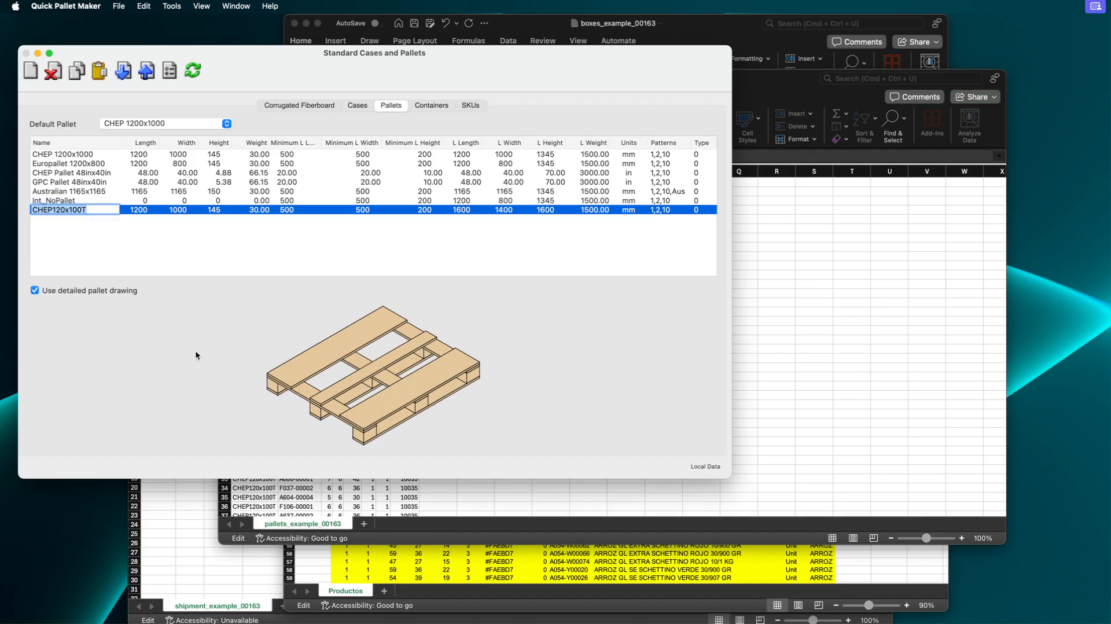
key(super+c)
click(131, 254)
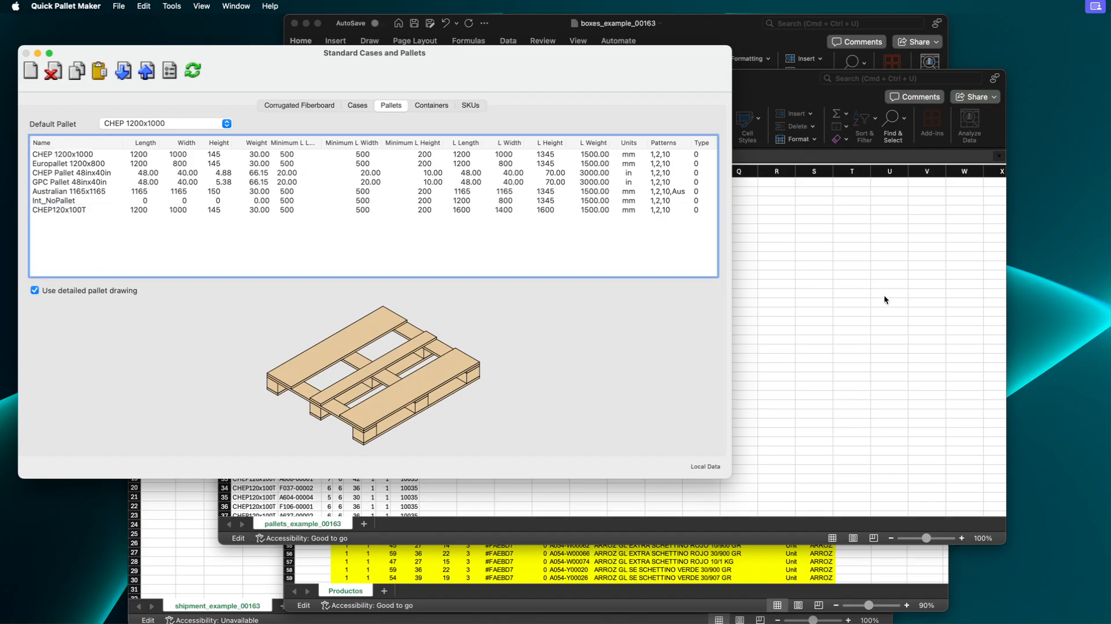
click(884, 299)
Step: Examine the SKU, Ti, Hi, Total, Use, Full and Client ID columns in the pallets workbook
click(286, 194)
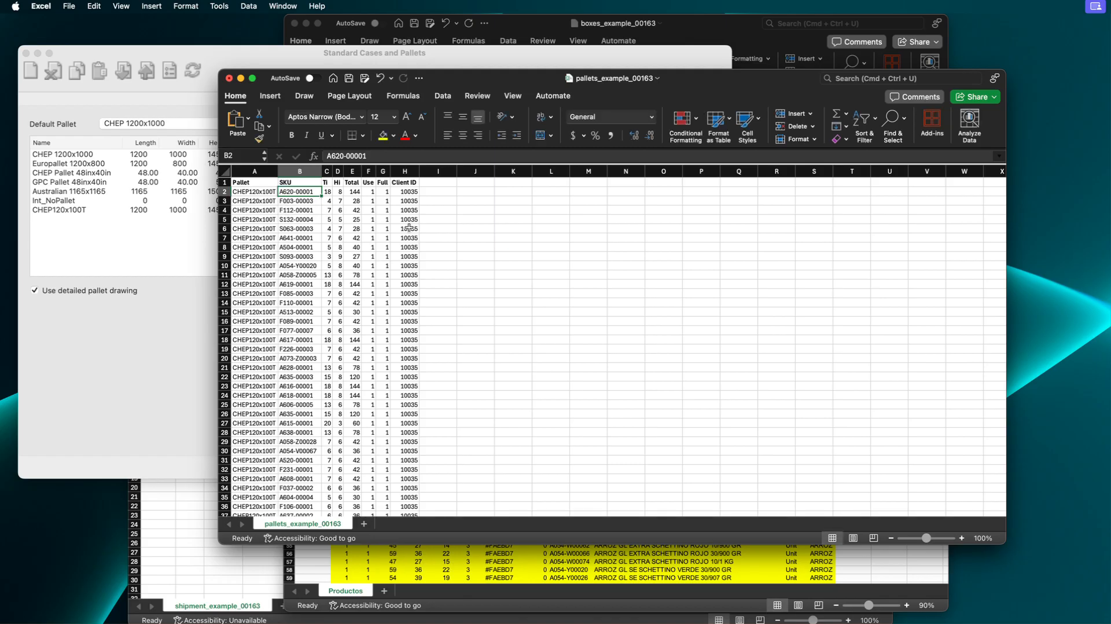
key(Right)
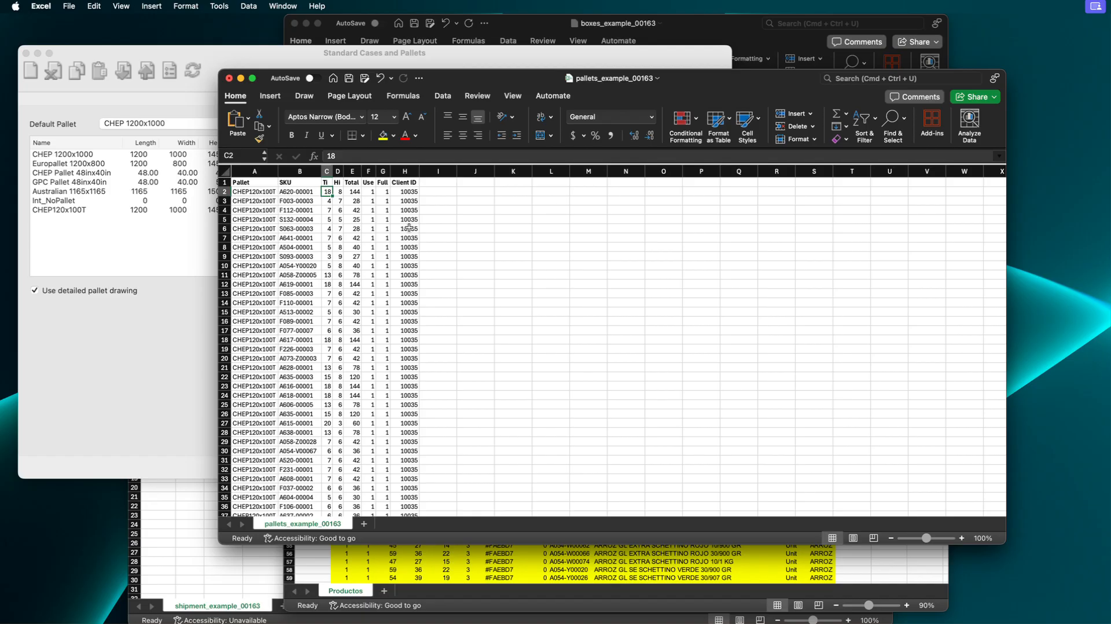
key(Right)
key(Right)
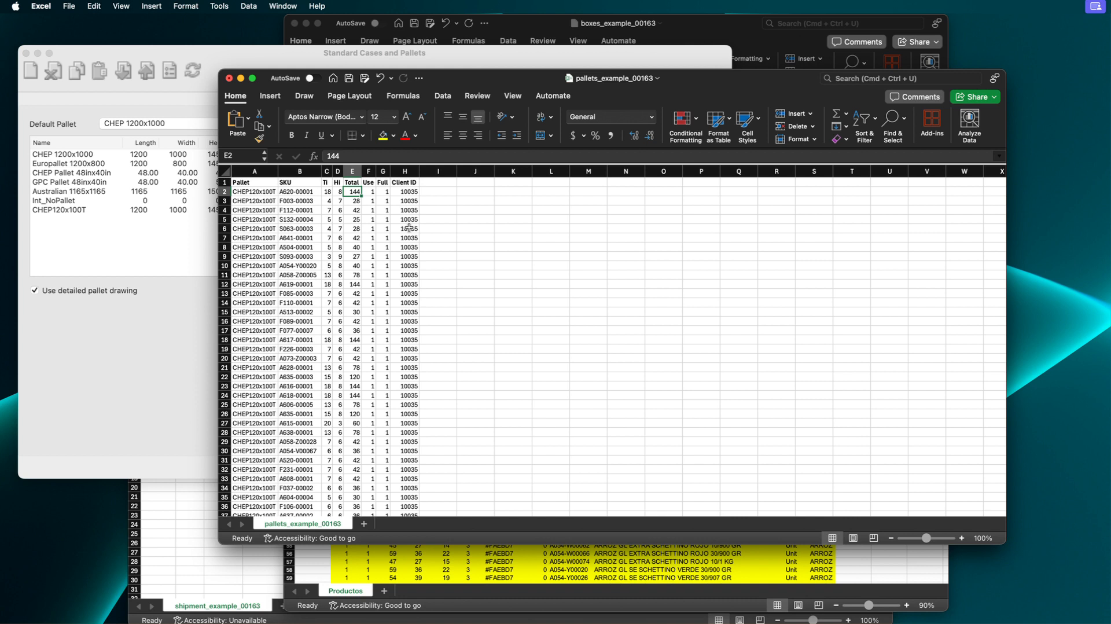
key(Right)
key(Right)
key(Right)
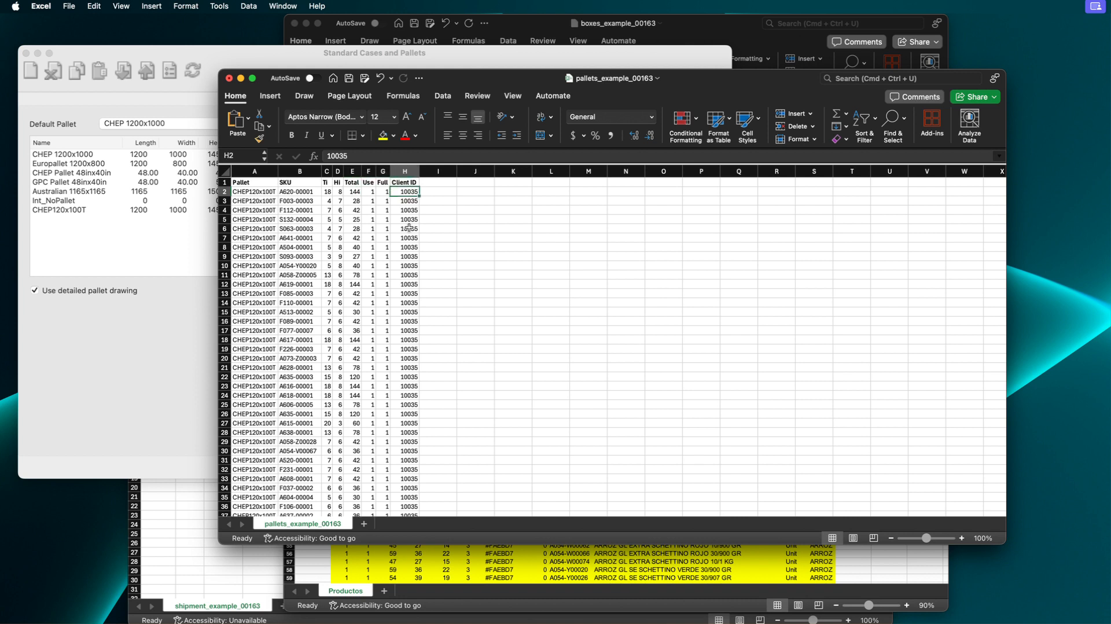
key(Down)
key(Down)
key(Down)
key(Down)
key(Down)
key(Down)
key(Down)
key(Down)
key(Down)
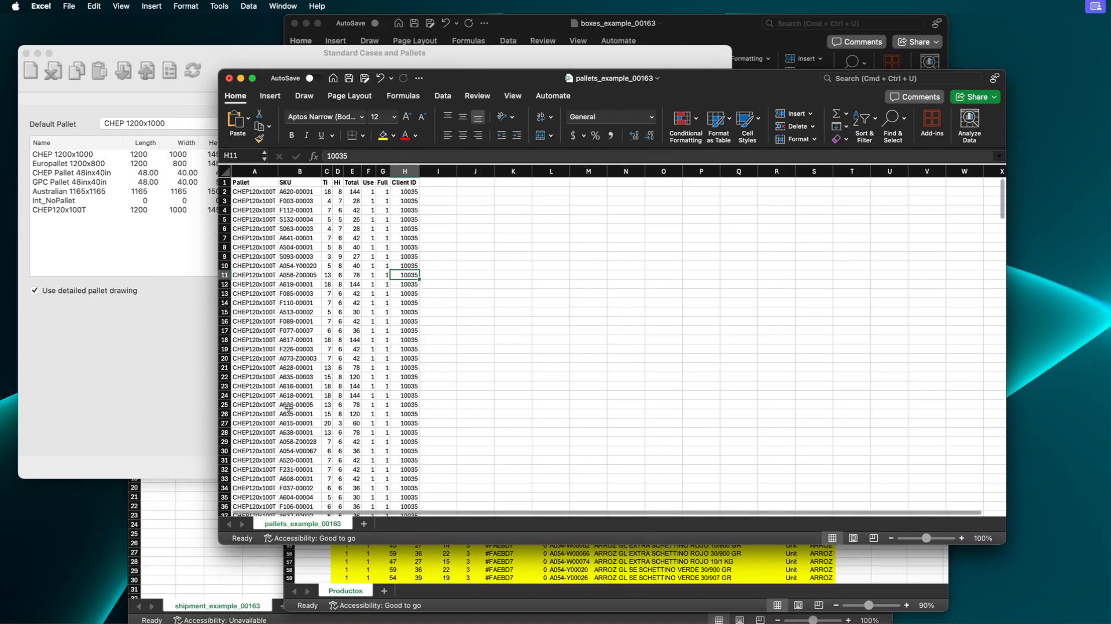
Step: Switch back to Quick Pallet Maker and show the list of standard SKUs
click(225, 386)
click(185, 345)
click(171, 211)
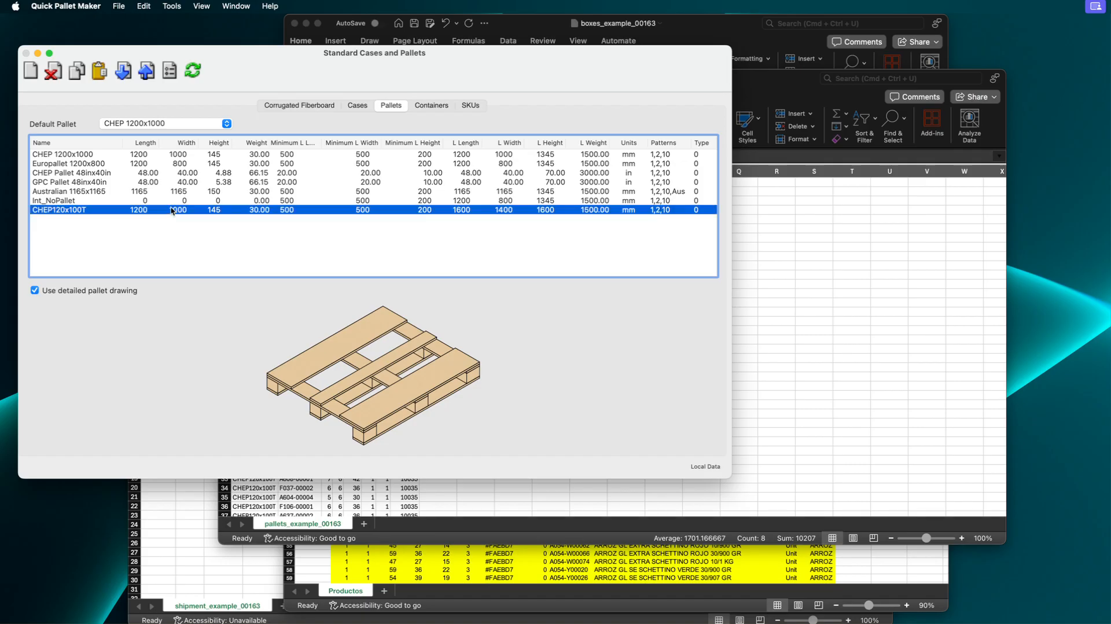
click(469, 105)
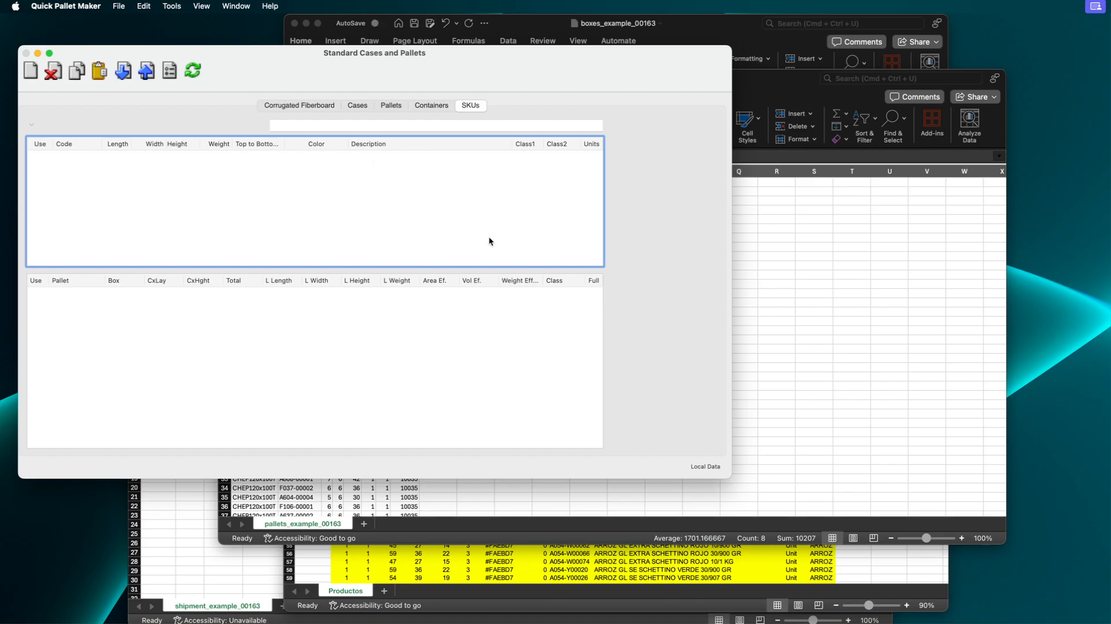
Step: Copy the product rows B3:M314 from the boxes_example_00163 workbook in Excel and return to the SKU list in Quick Pallet Maker
click(724, 596)
scroll(622, 330, up, 2)
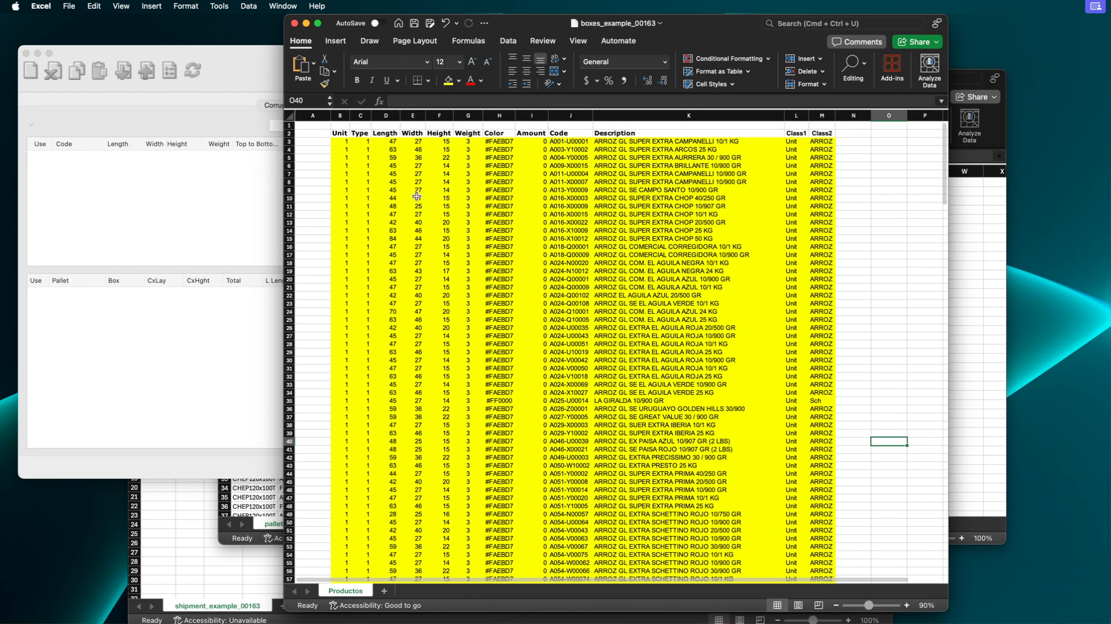
drag(346, 142, 816, 164)
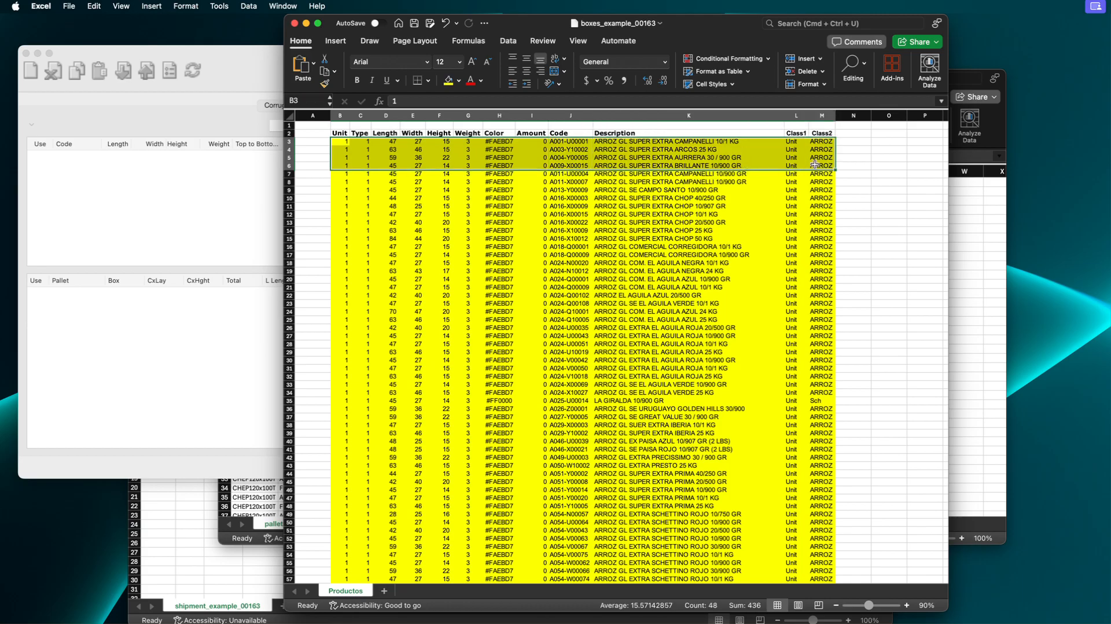
scroll(910, 218, down, 18)
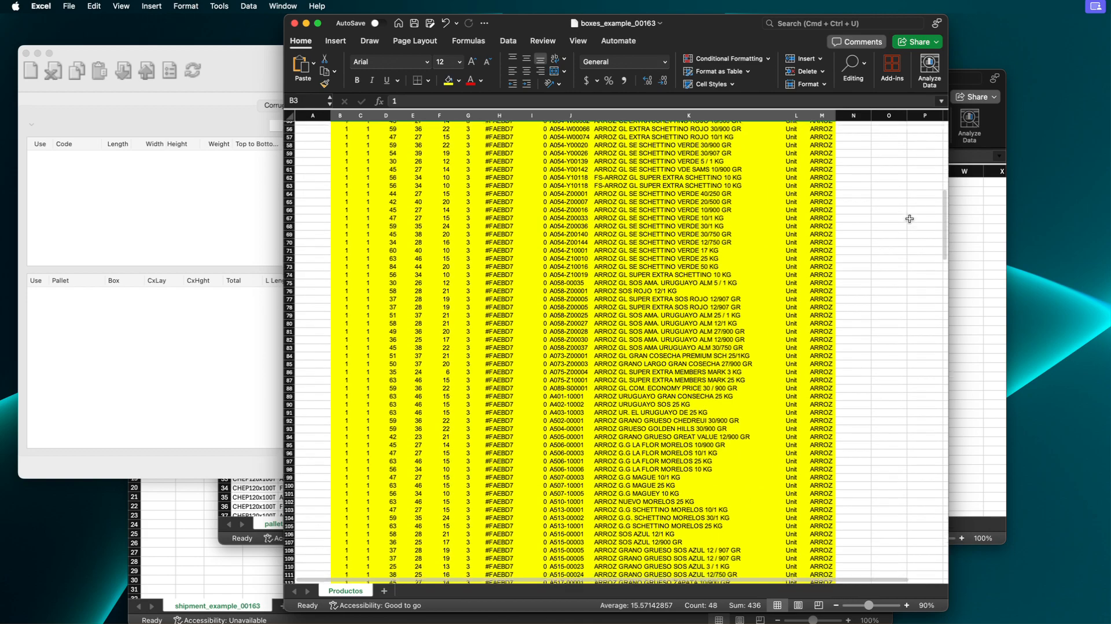
drag(941, 226, 923, 564)
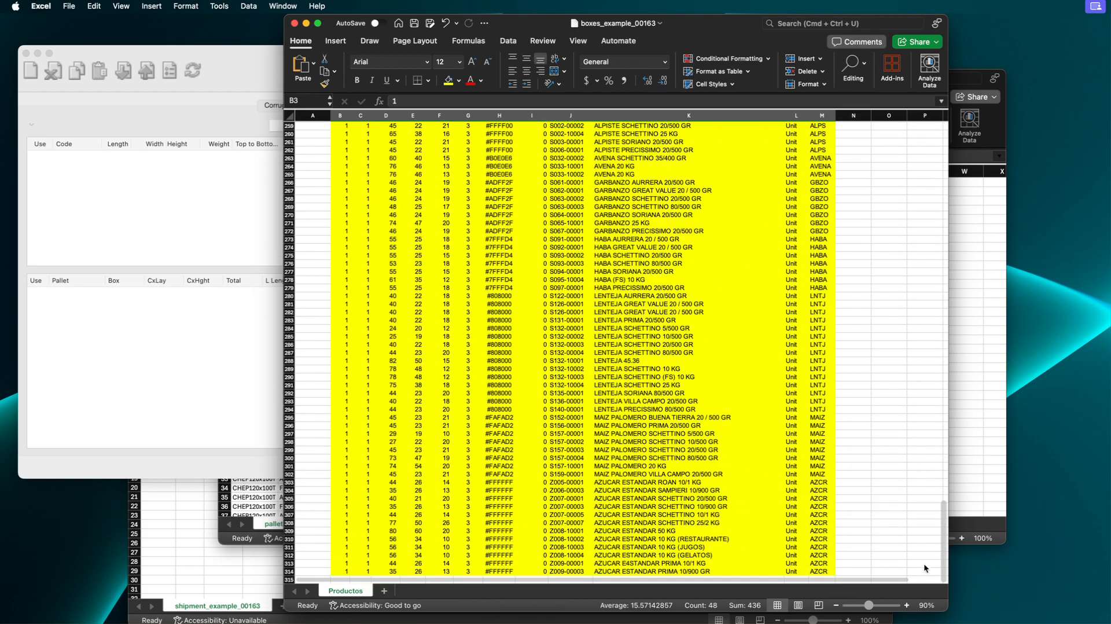
shift+click(814, 571)
right_click(582, 317)
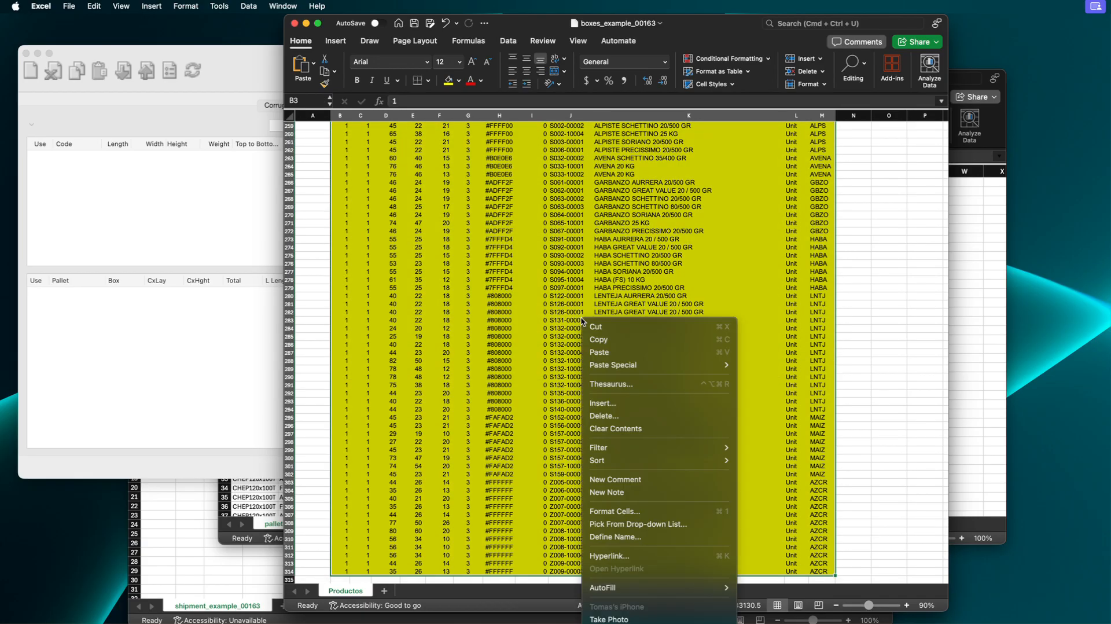
click(610, 345)
click(235, 196)
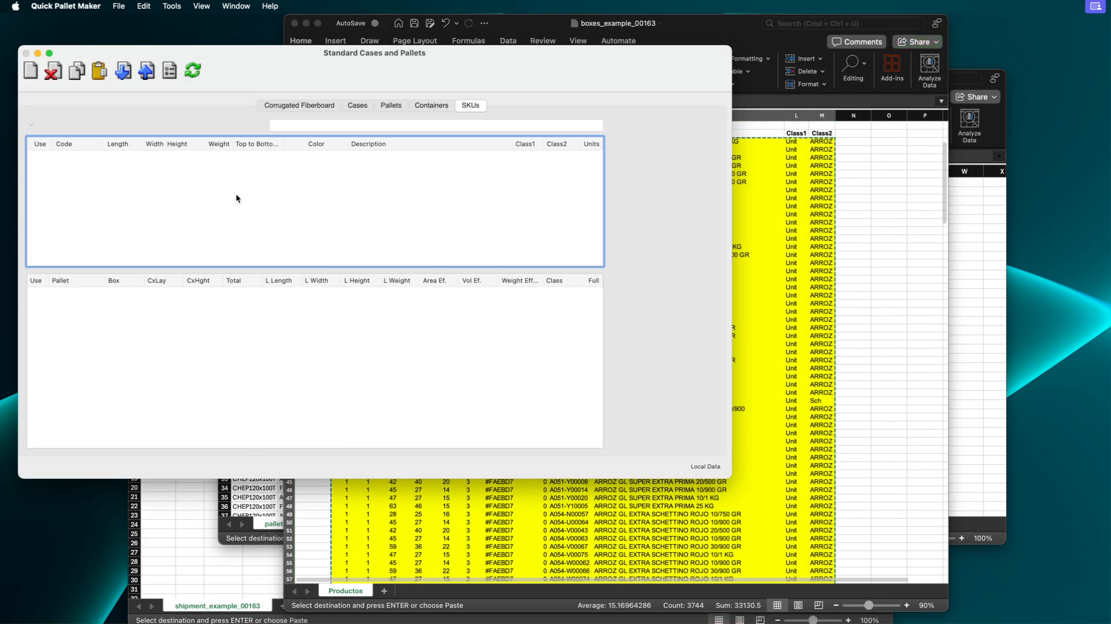
Step: Paste the copied product rows into the SKU list and select the ARROZ GL SUPER EXTRA AURRERA 30 row
right_click(235, 193)
click(255, 214)
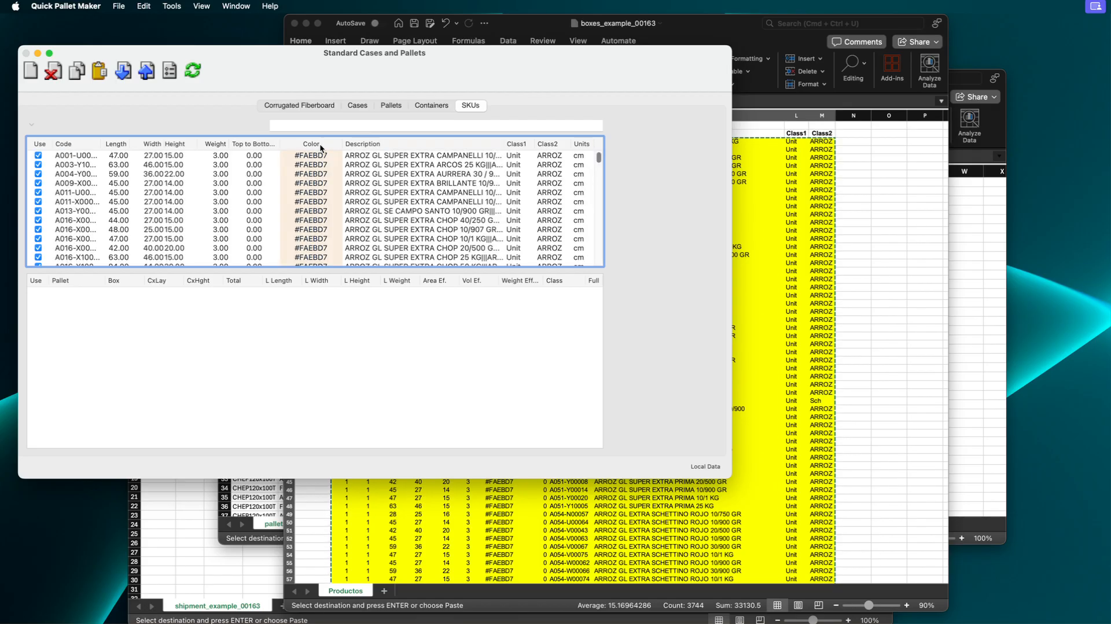
click(278, 192)
click(280, 174)
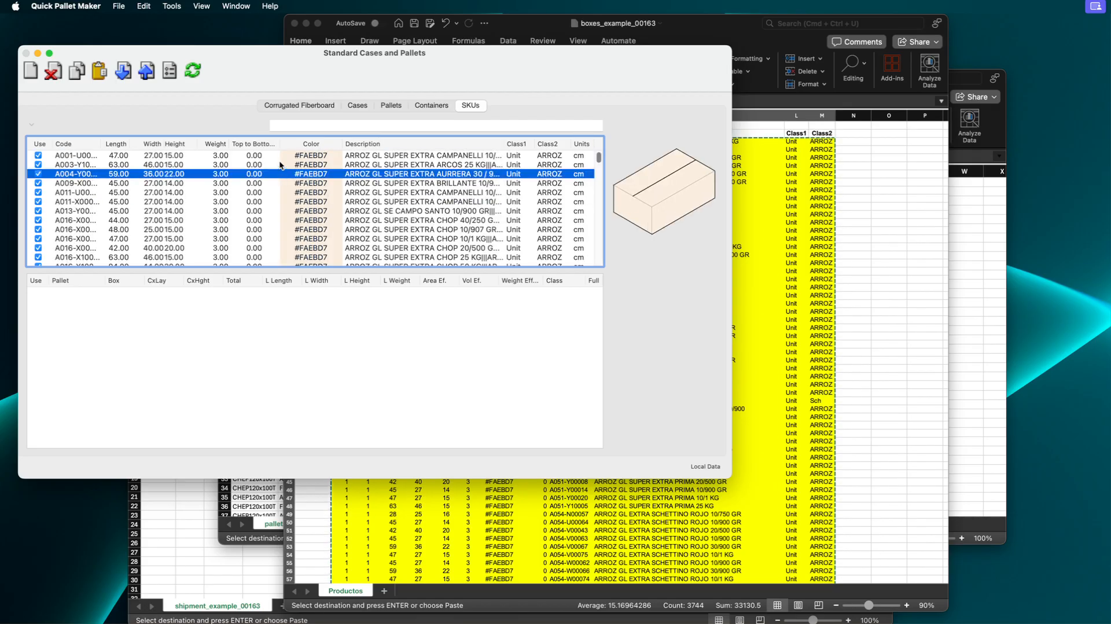
Step: Look through the pasted SKUs from the ARROZ to the FRIJOL products, checking their codes, dimensions, colors, descriptions and box drawings
scroll(358, 213, down, 10)
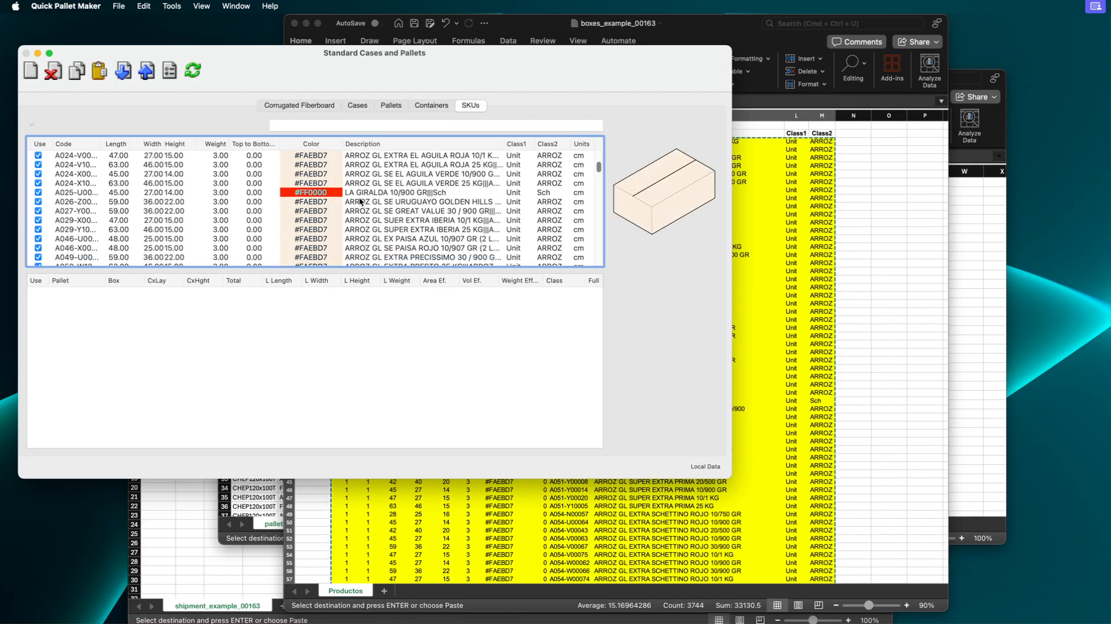
click(360, 193)
click(365, 220)
scroll(394, 229, down, 10)
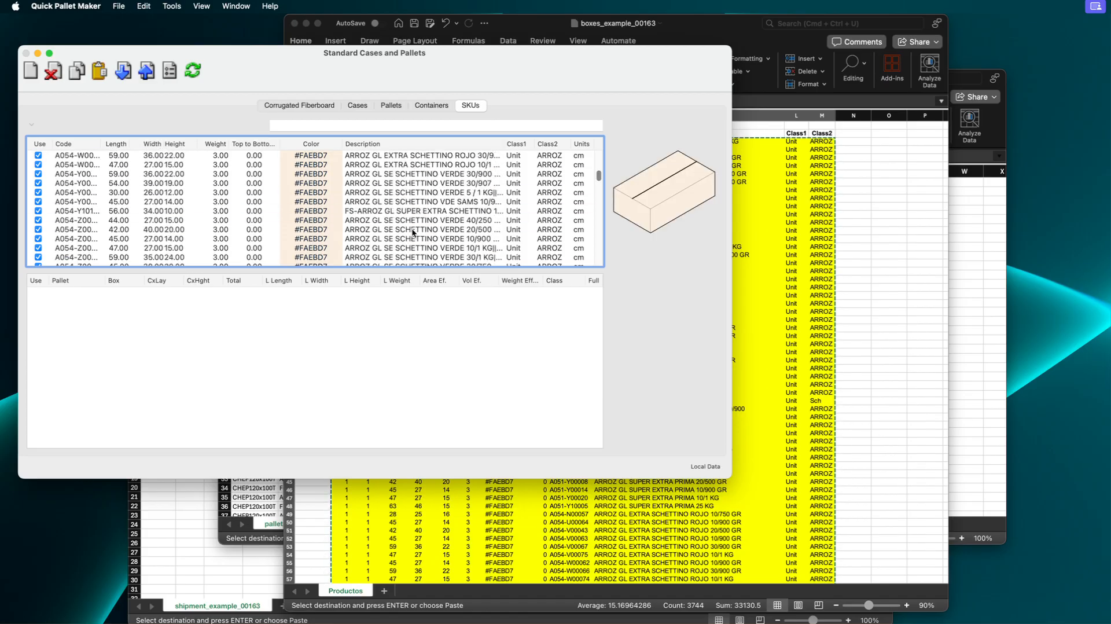
scroll(413, 232, down, 15)
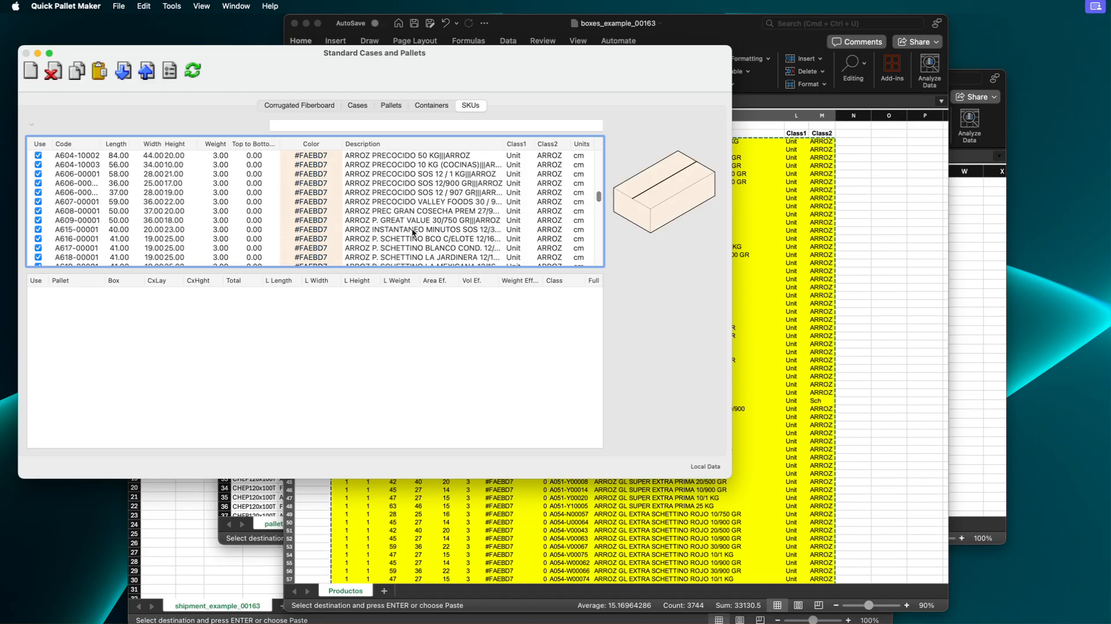
scroll(412, 232, down, 10)
click(391, 211)
click(364, 193)
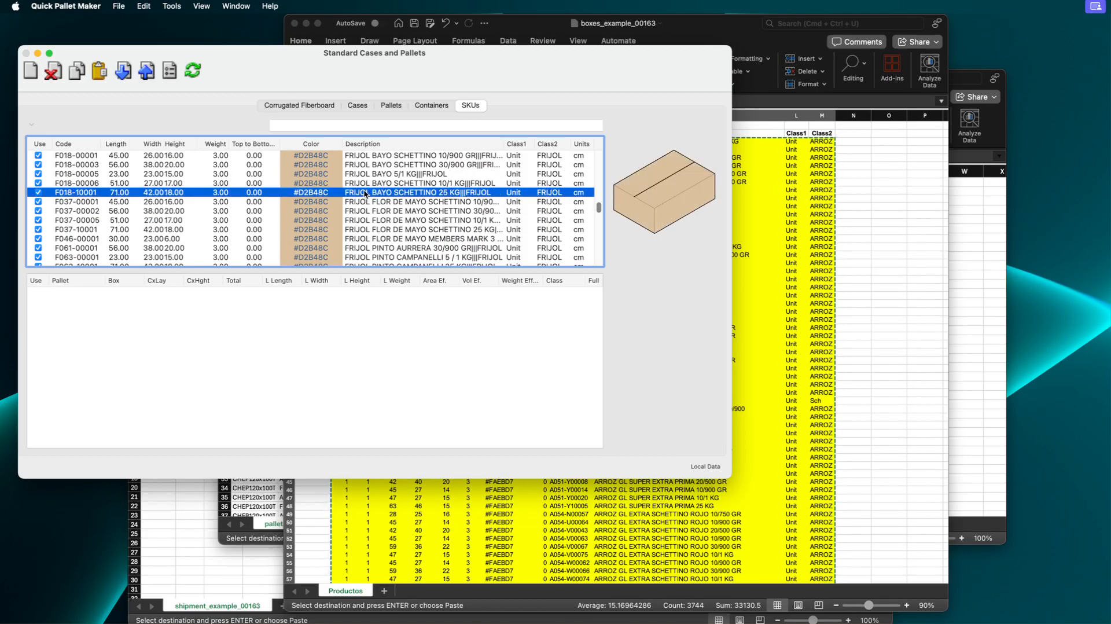
click(365, 167)
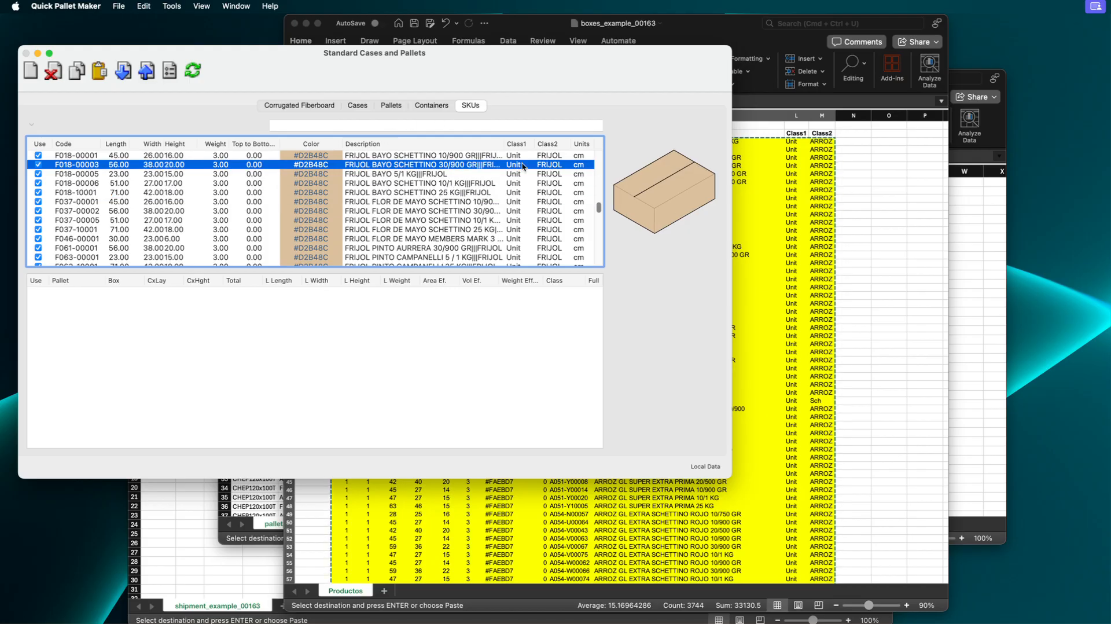
Step: Compare the Pallet and SKU columns of the pallets_example_00163 workbook in Excel with Quick Pallet Maker's standard pallets and SKU list
click(269, 498)
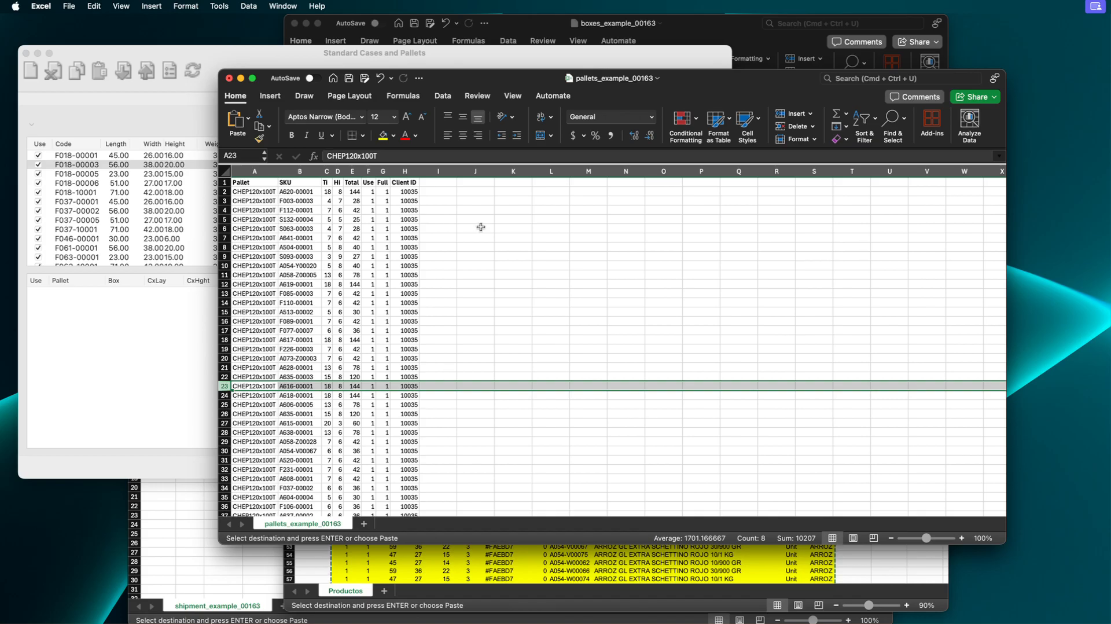
click(205, 212)
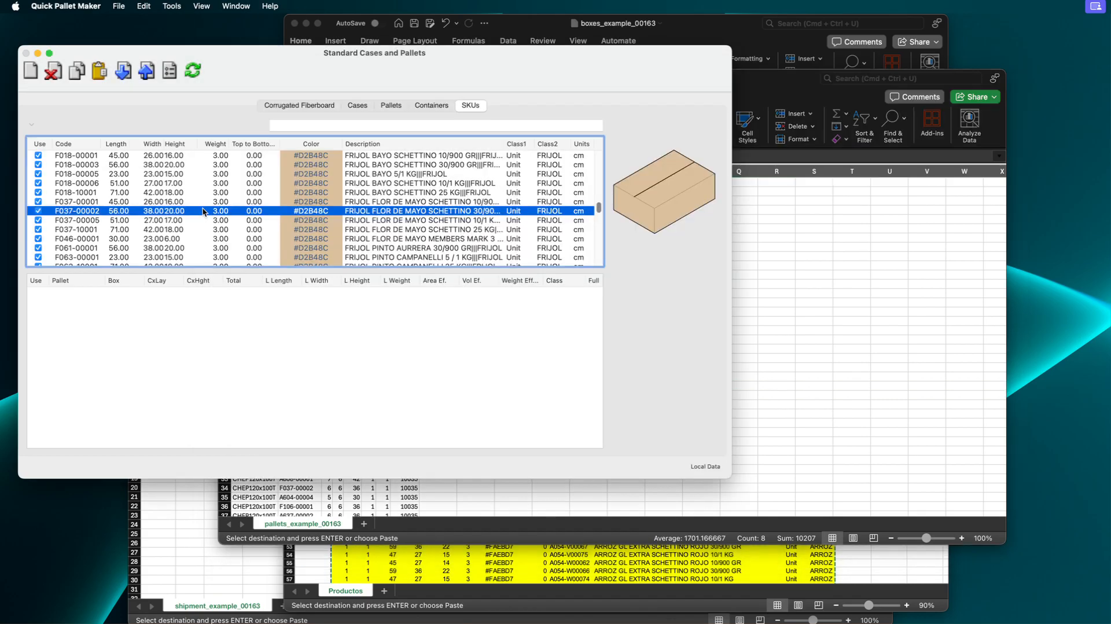
click(391, 106)
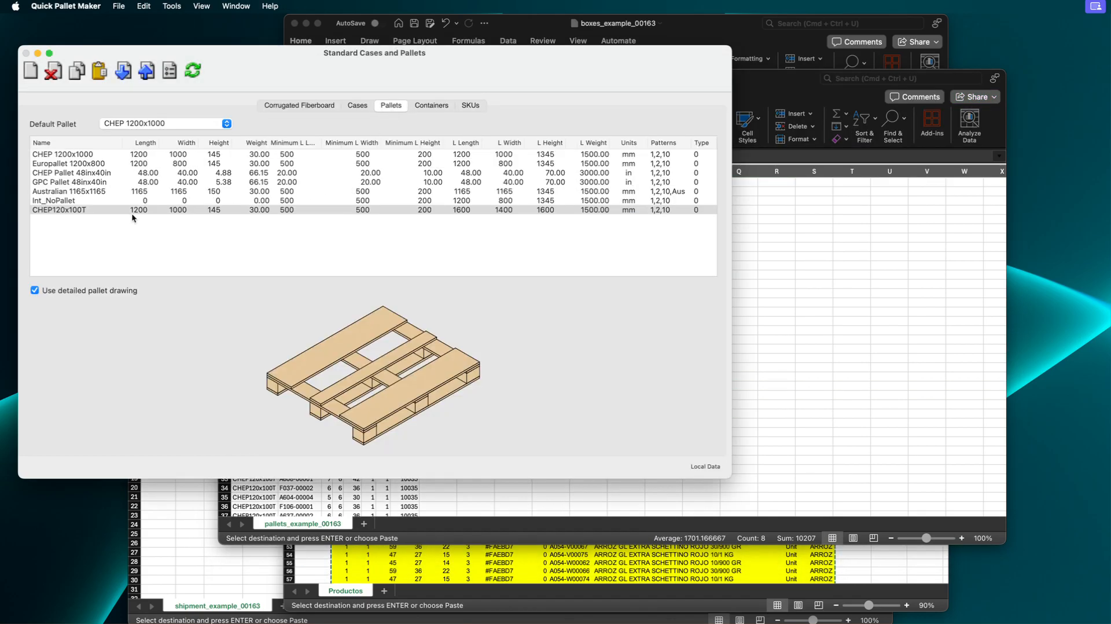
click(471, 106)
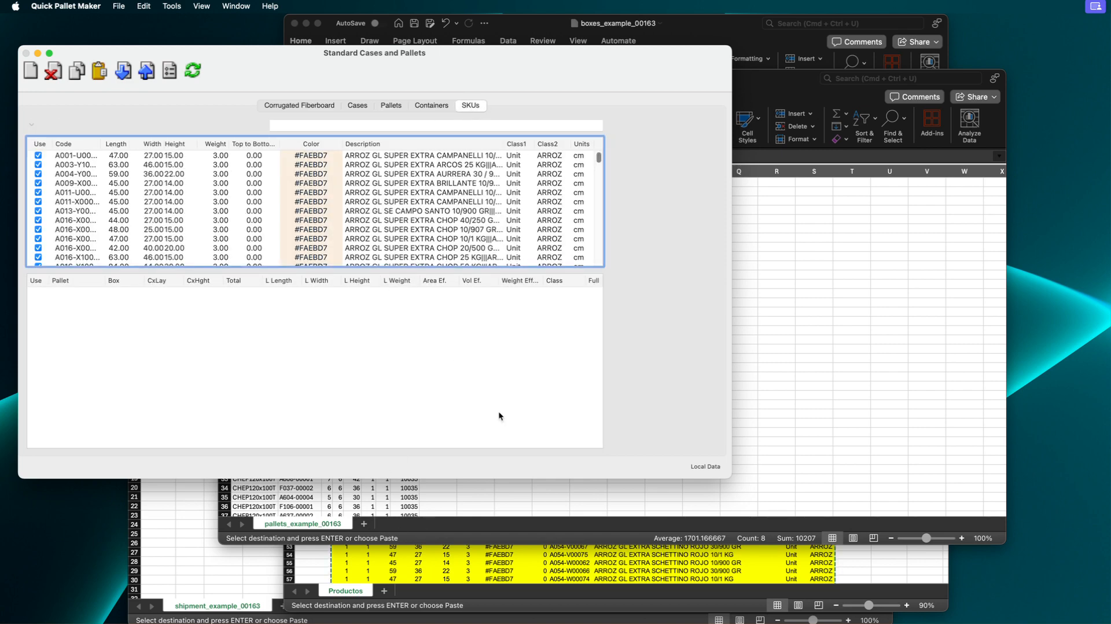
click(459, 500)
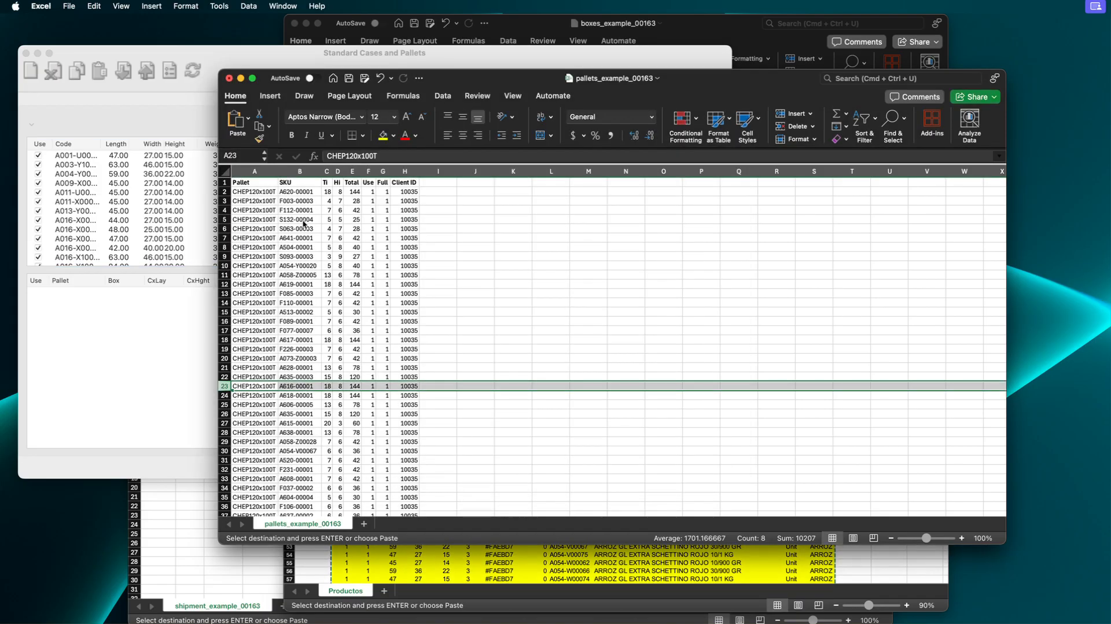
Step: Return to Quick Pallet Maker and load the SKUs' pallets from Ti/Hi using the file pallets_example_00163.csv
click(197, 342)
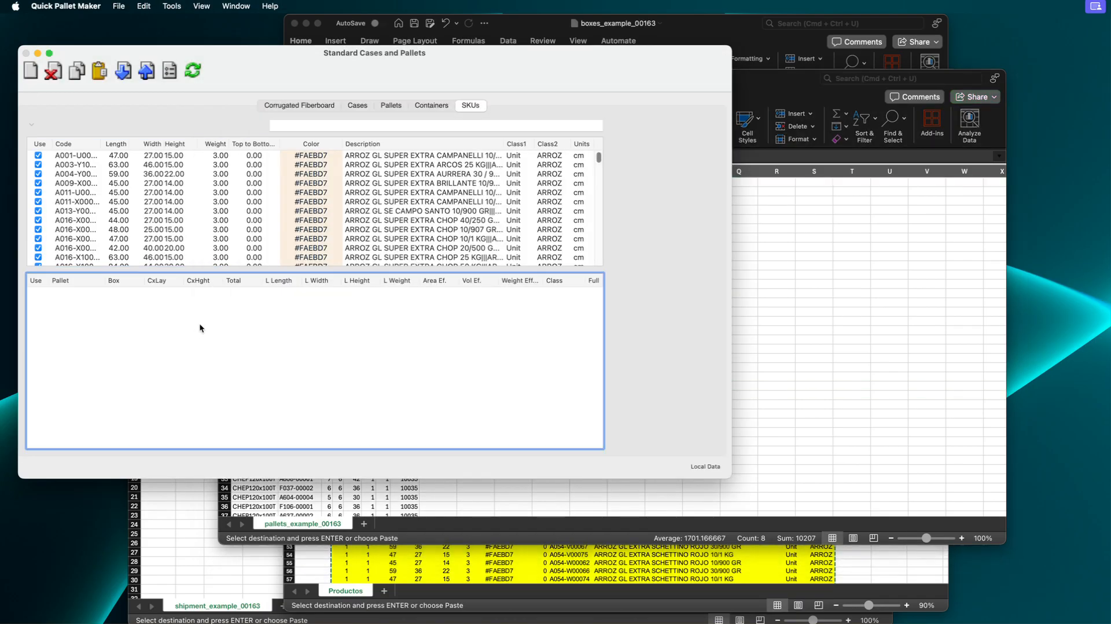
right_click(277, 323)
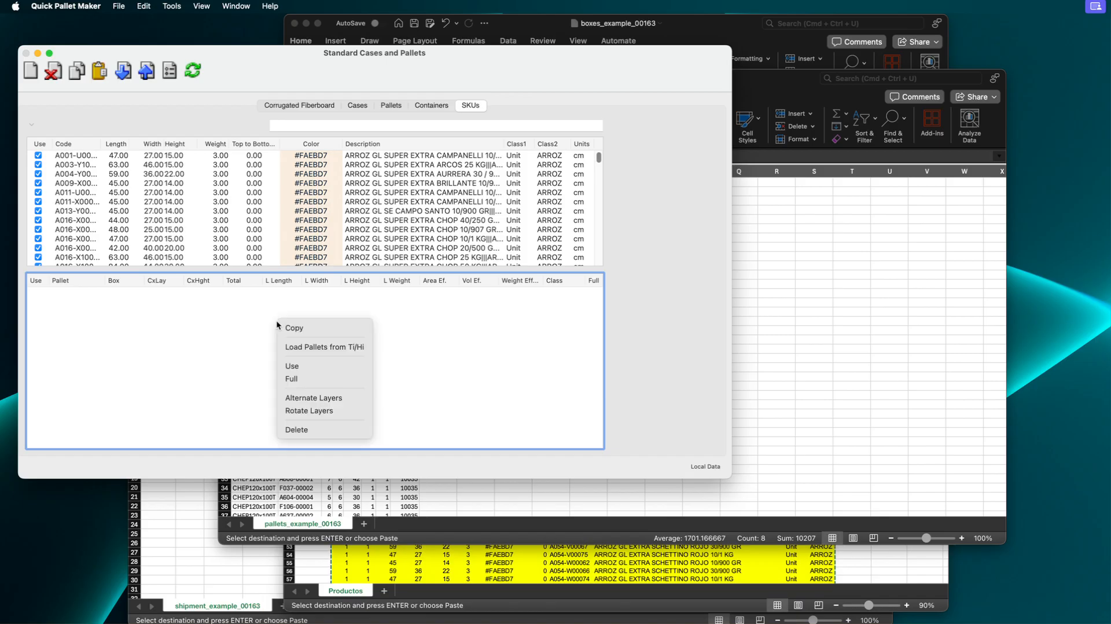
click(322, 347)
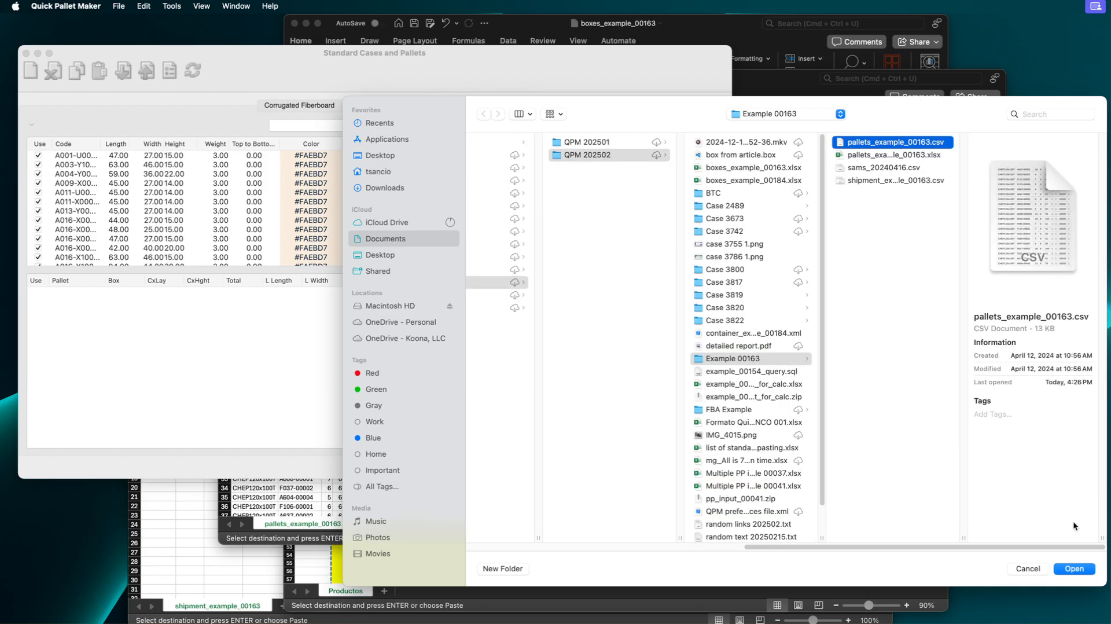
click(1073, 568)
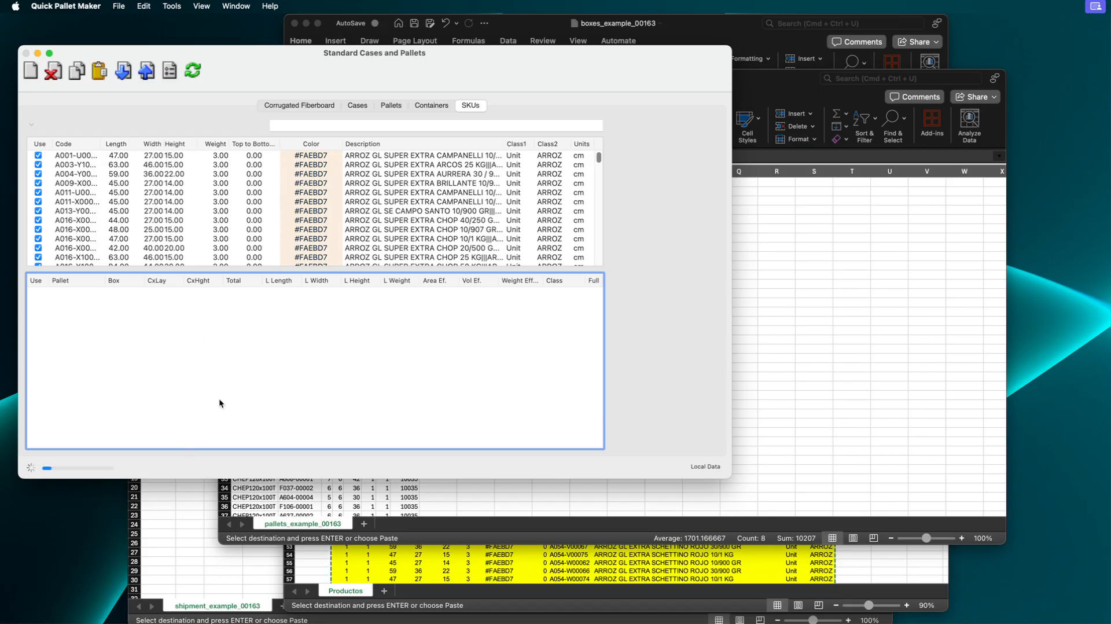
drag(485, 60, 488, 65)
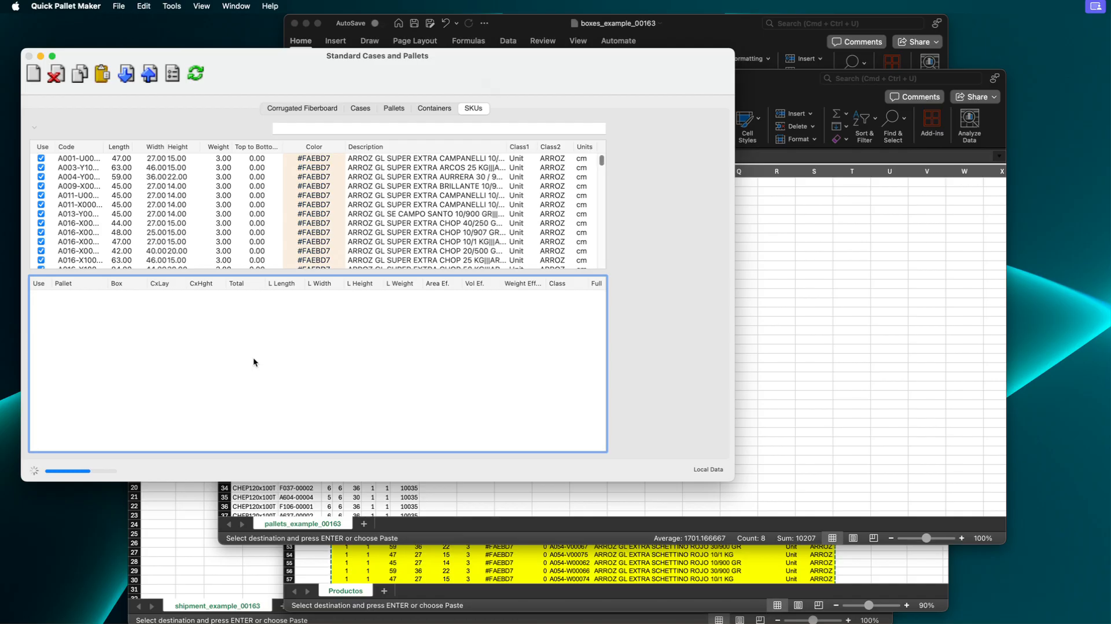
drag(466, 64, 460, 50)
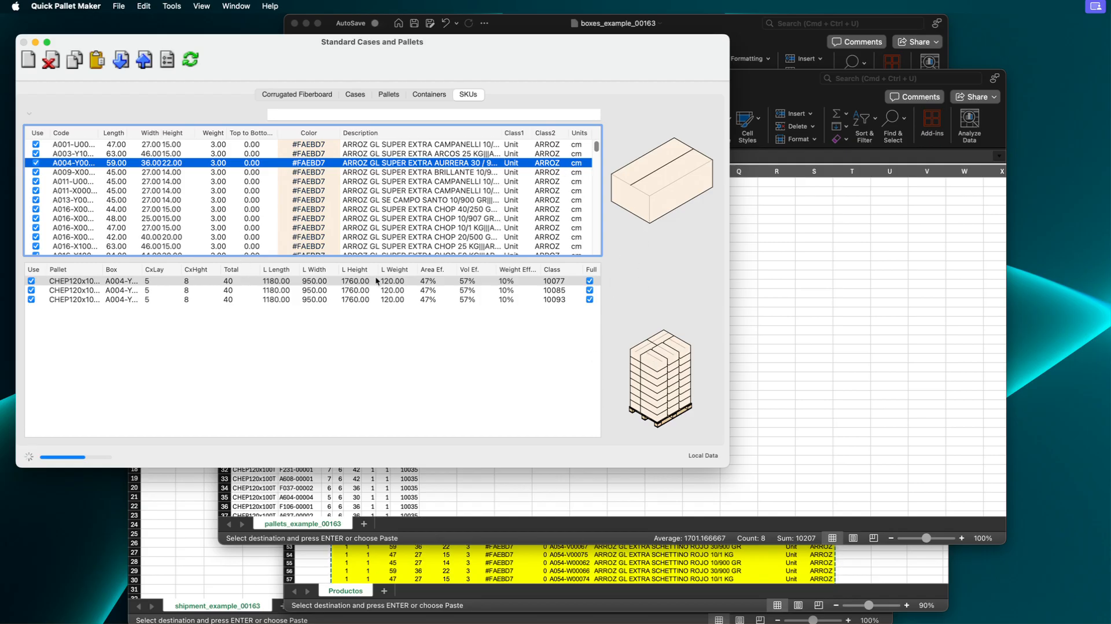
Step: Check the pallets loaded for the first SKUs, finishing on ARROZ GL SUPER EXTRA AURRERA 30 and its pallet drawing
click(182, 291)
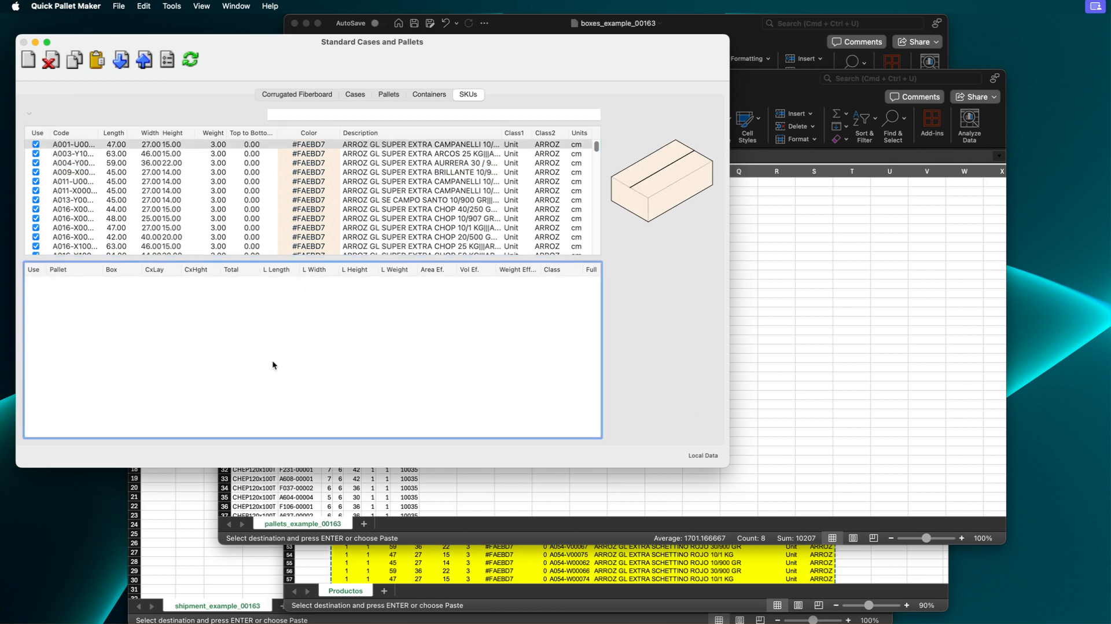
click(415, 184)
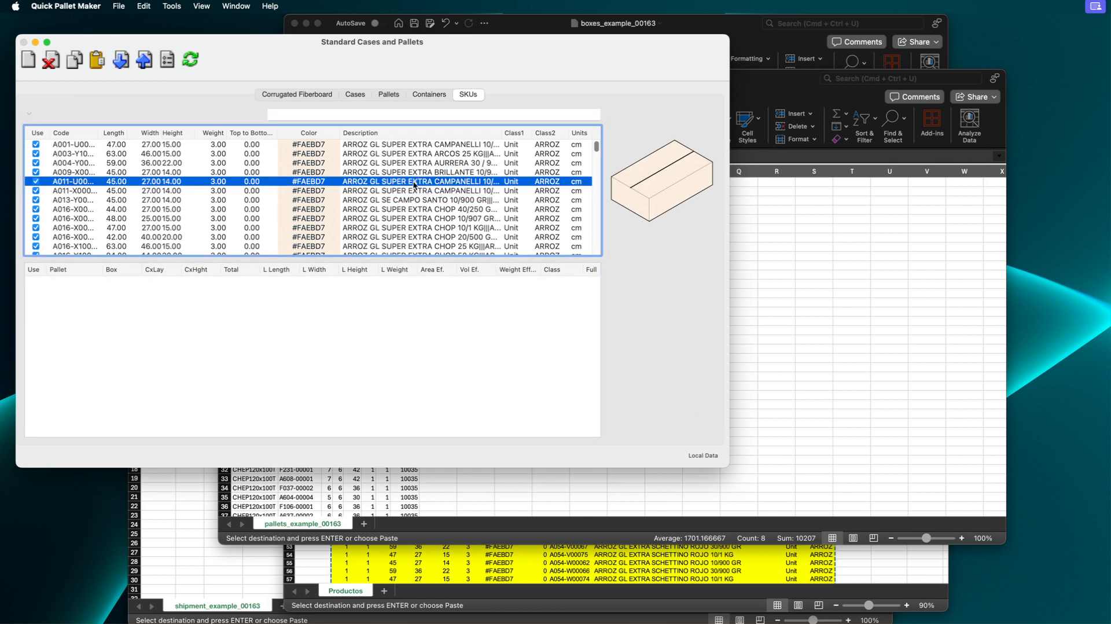
click(431, 145)
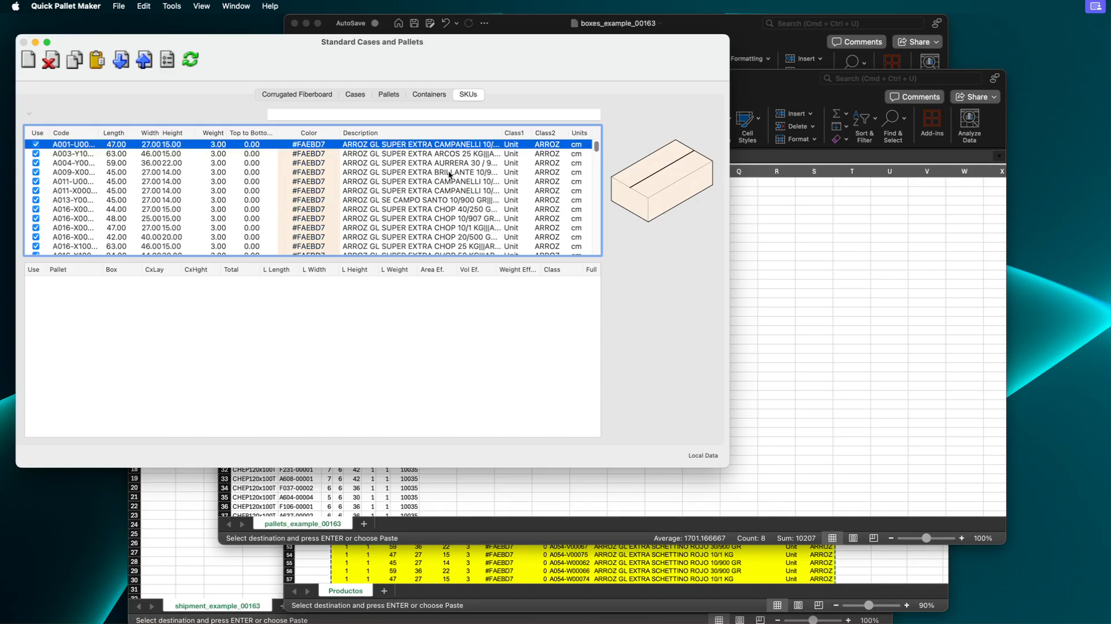
key(Down)
key(Down)
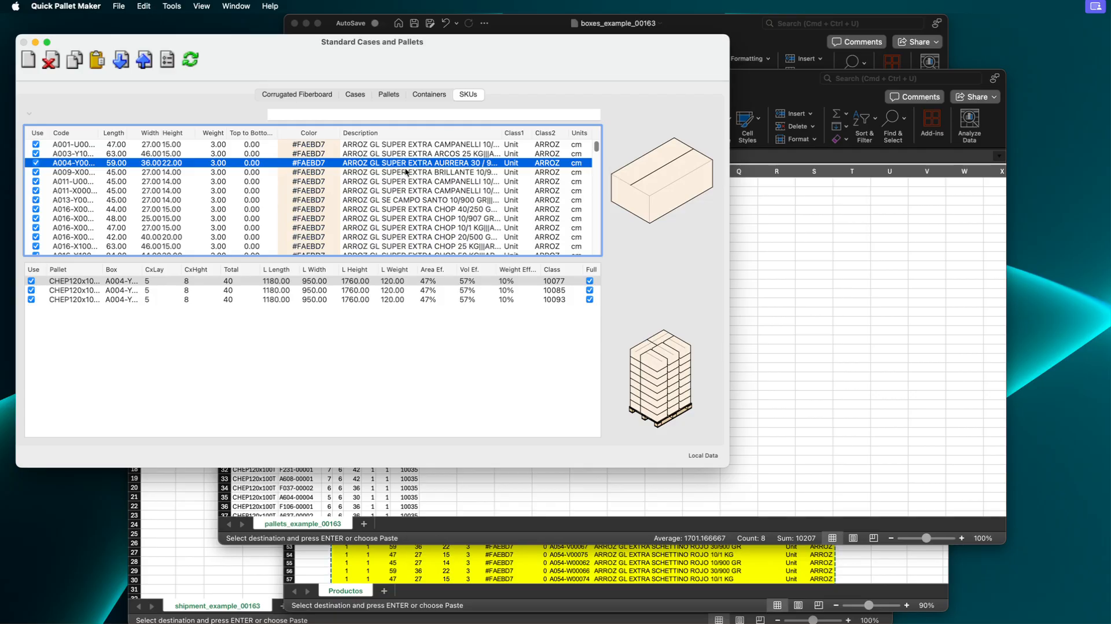
Step: Show the shipment_example_00163 workbook in Excel and compare its pallet_name and client_id columns with the Pallet and Class columns in Quick Pallet Maker
click(203, 550)
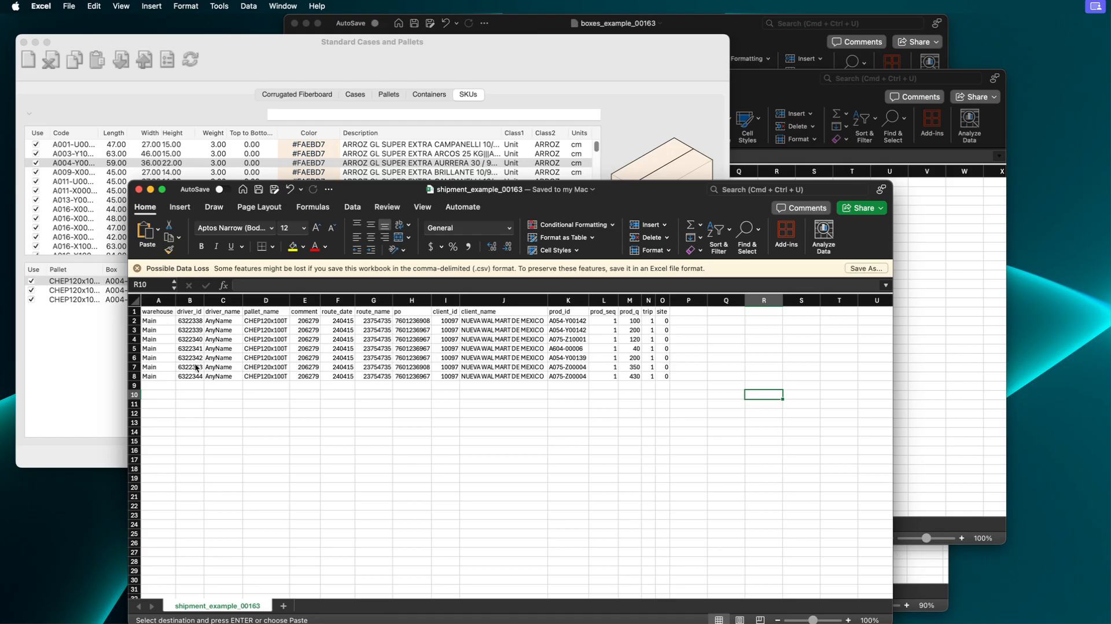
click(277, 322)
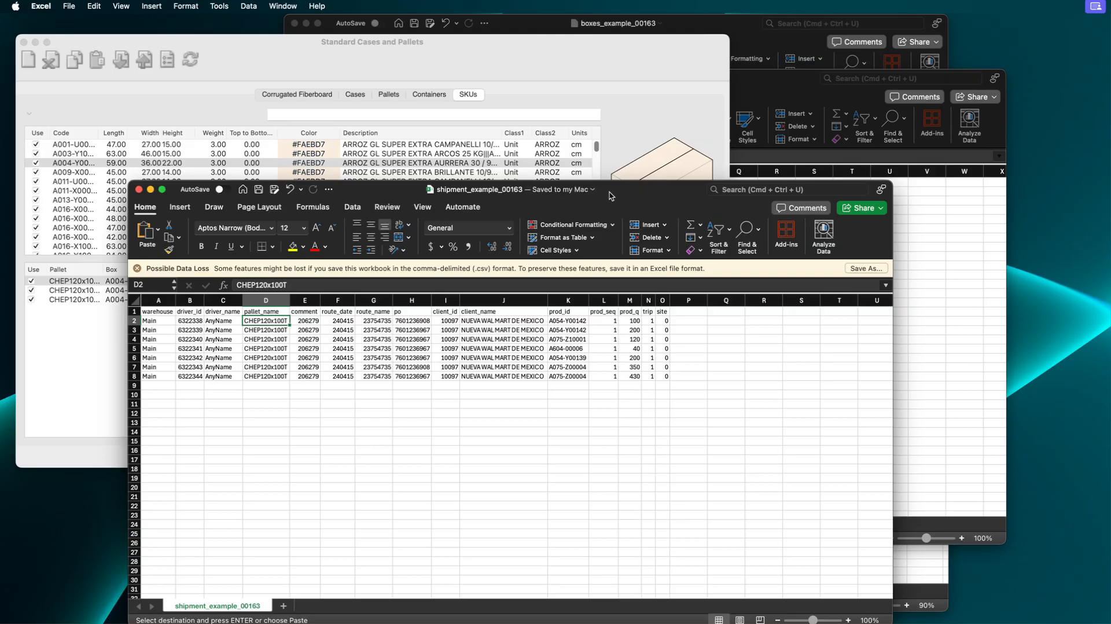
drag(607, 194, 640, 182)
click(569, 160)
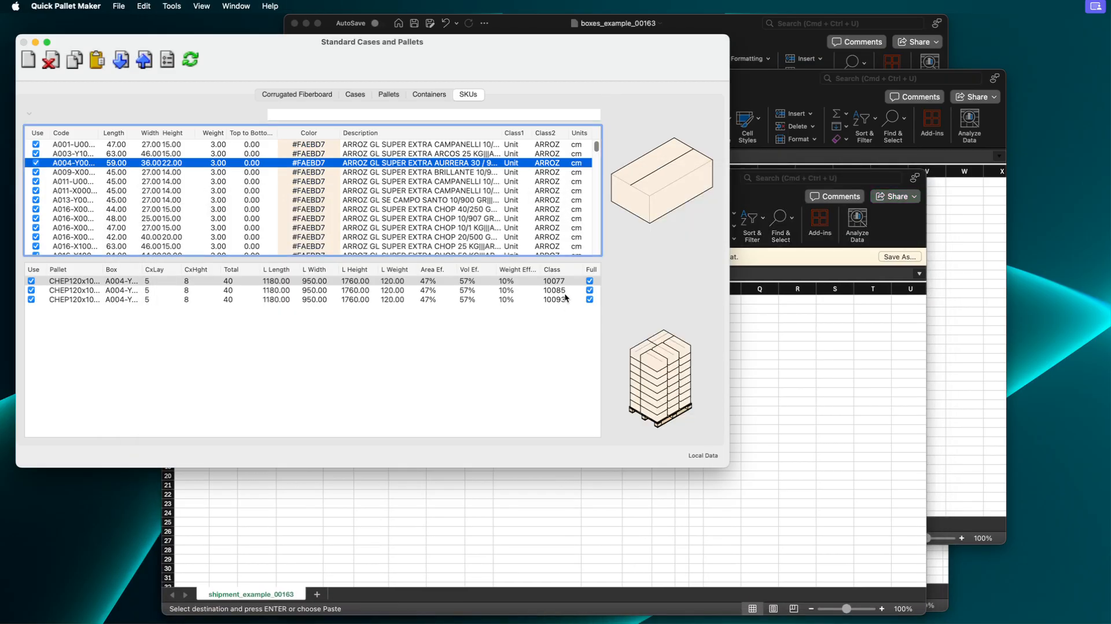
click(523, 479)
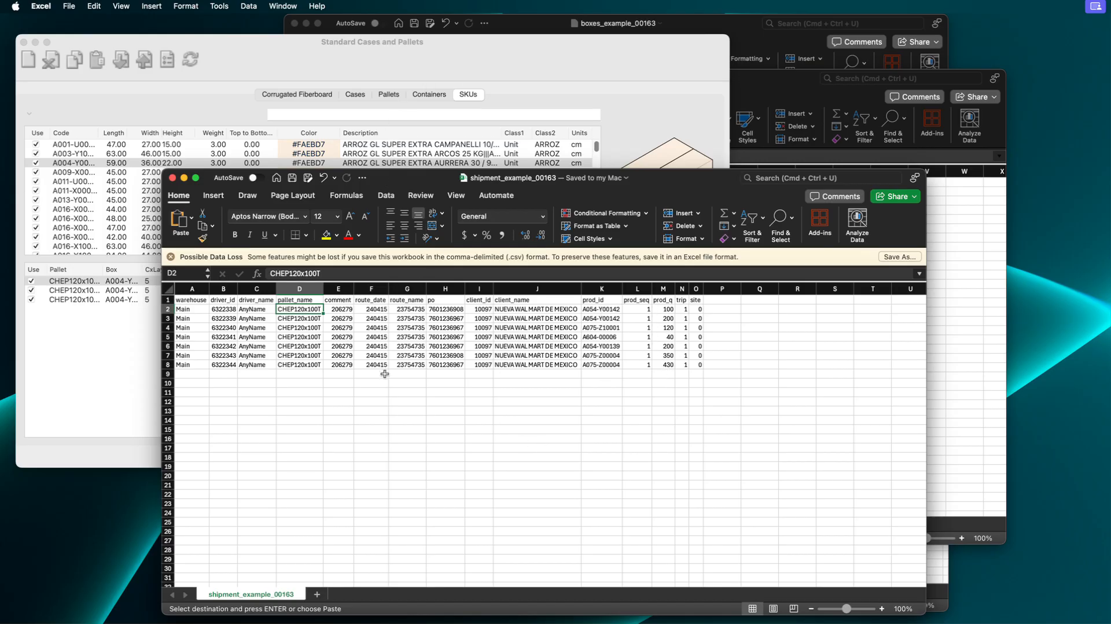
drag(649, 184, 616, 155)
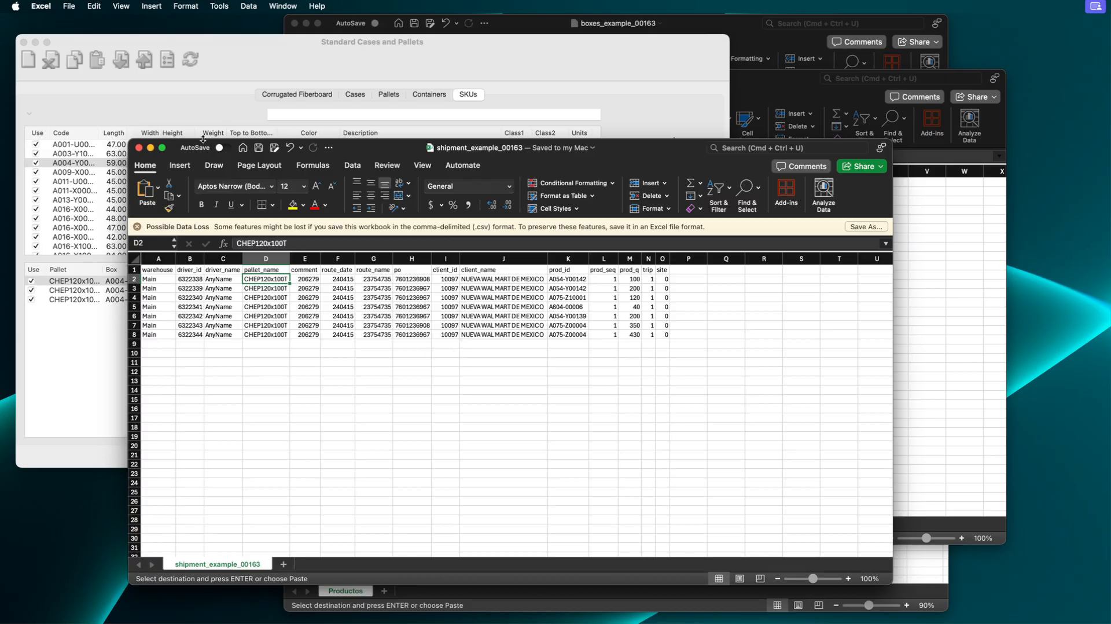
Step: Hide Excel and create a new input data sheet in Quick Pallet Maker
key(super+h)
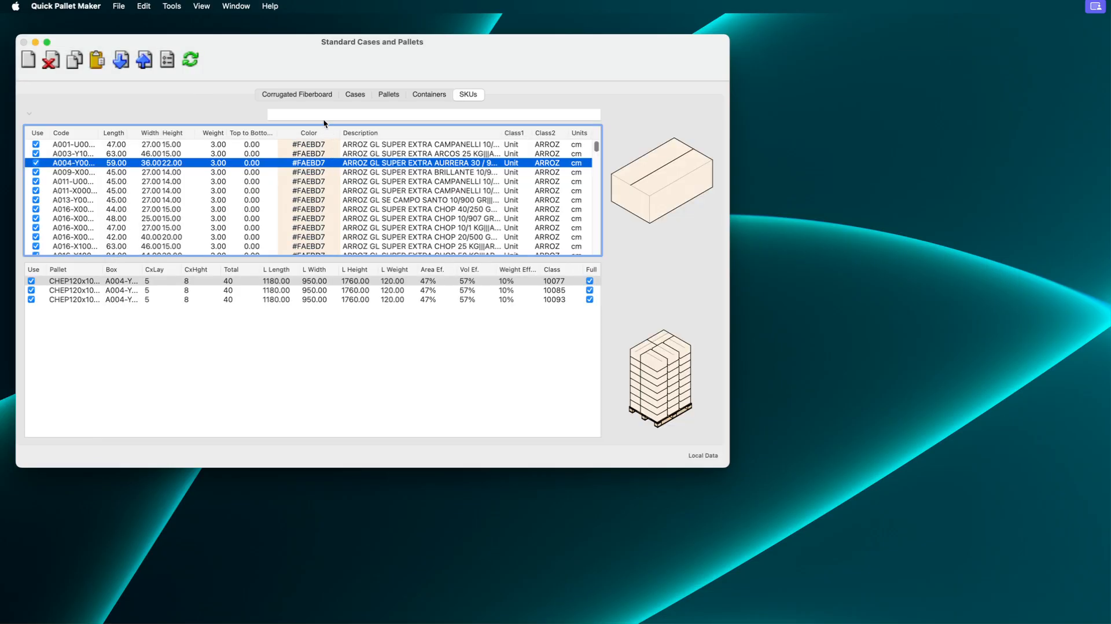
click(118, 6)
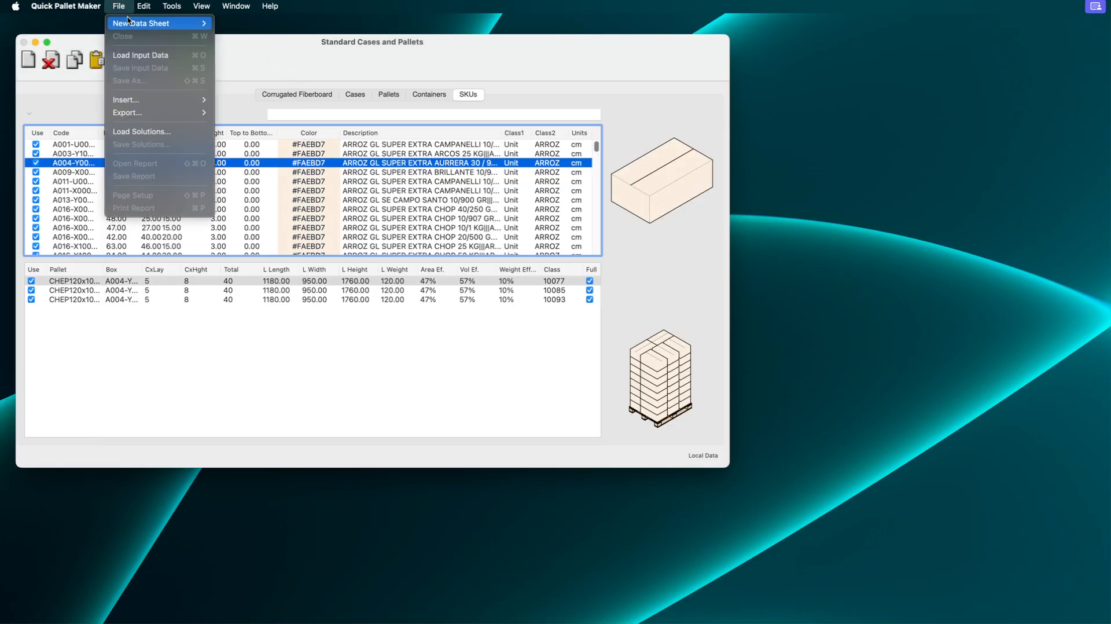
mouse_move(129, 23)
click(243, 36)
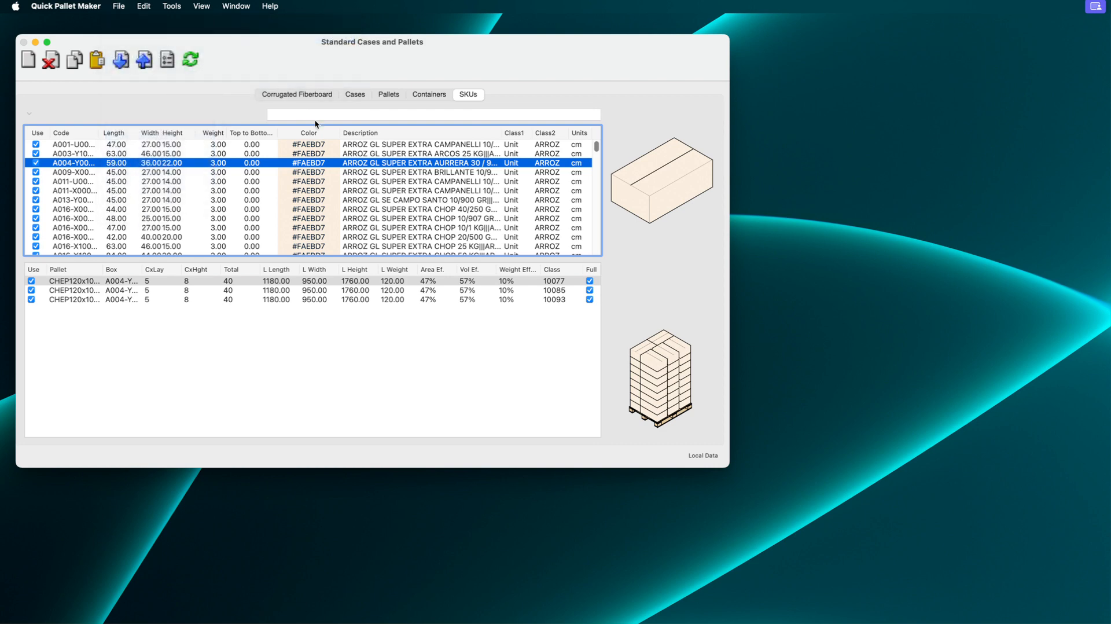
Step: Insert the shipment from shipment_example_00163.csv into the data sheet and move its window clear of the SKU list
click(119, 6)
mouse_move(155, 101)
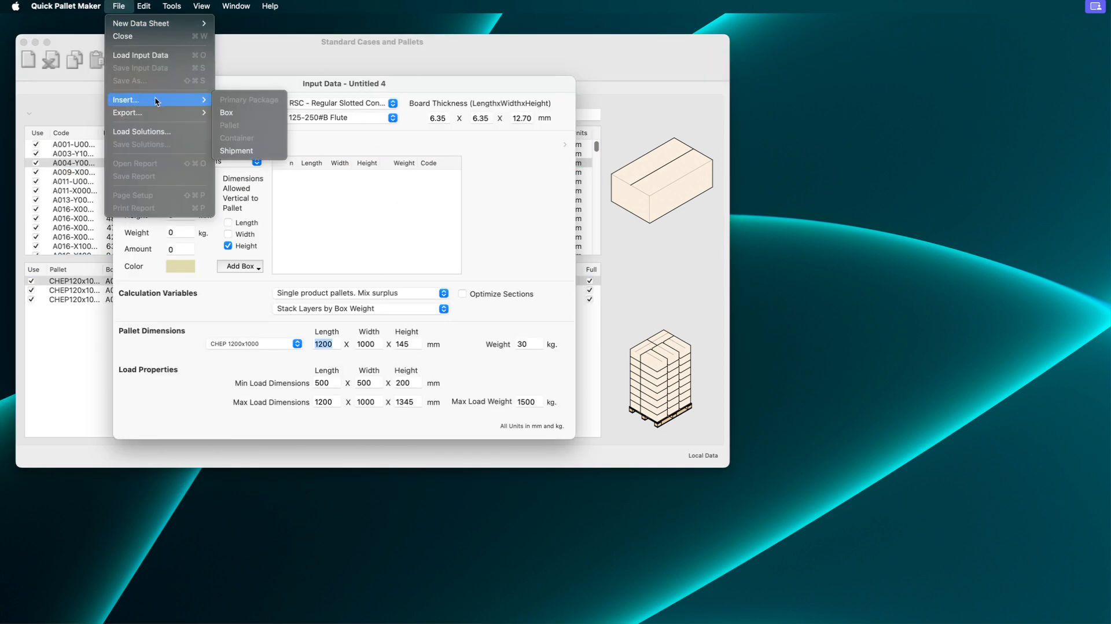
click(234, 151)
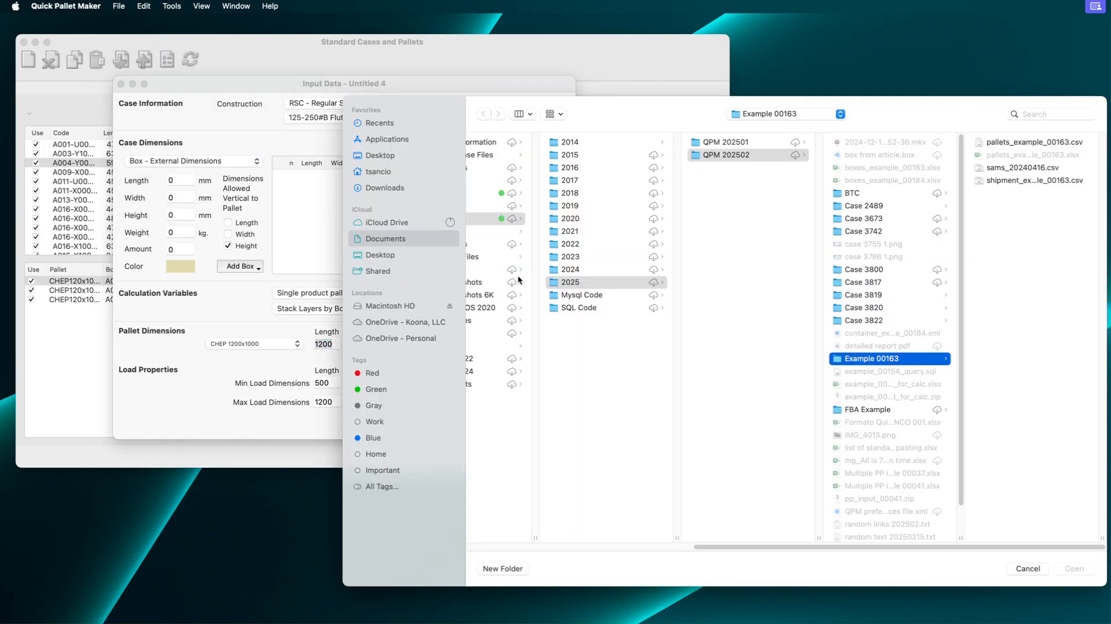
click(974, 181)
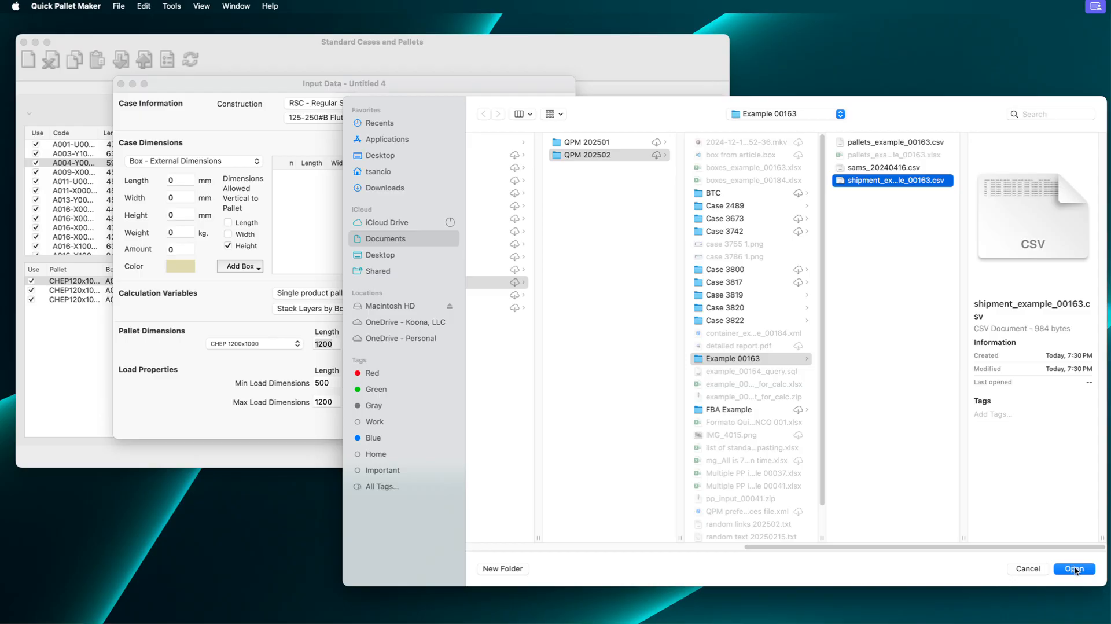
click(1074, 568)
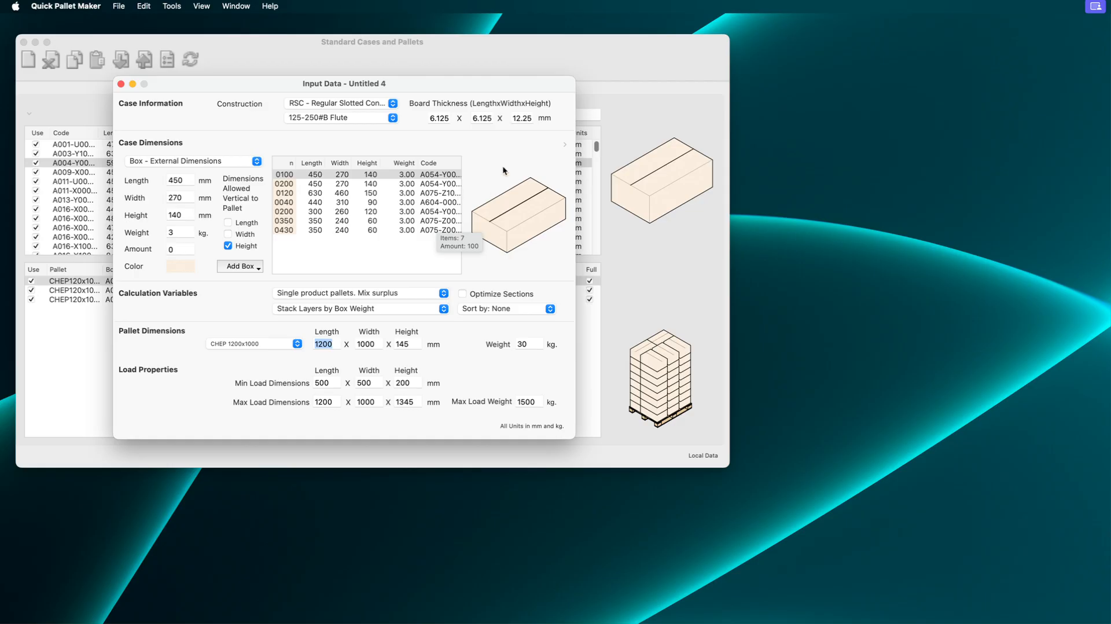
drag(498, 78, 962, 215)
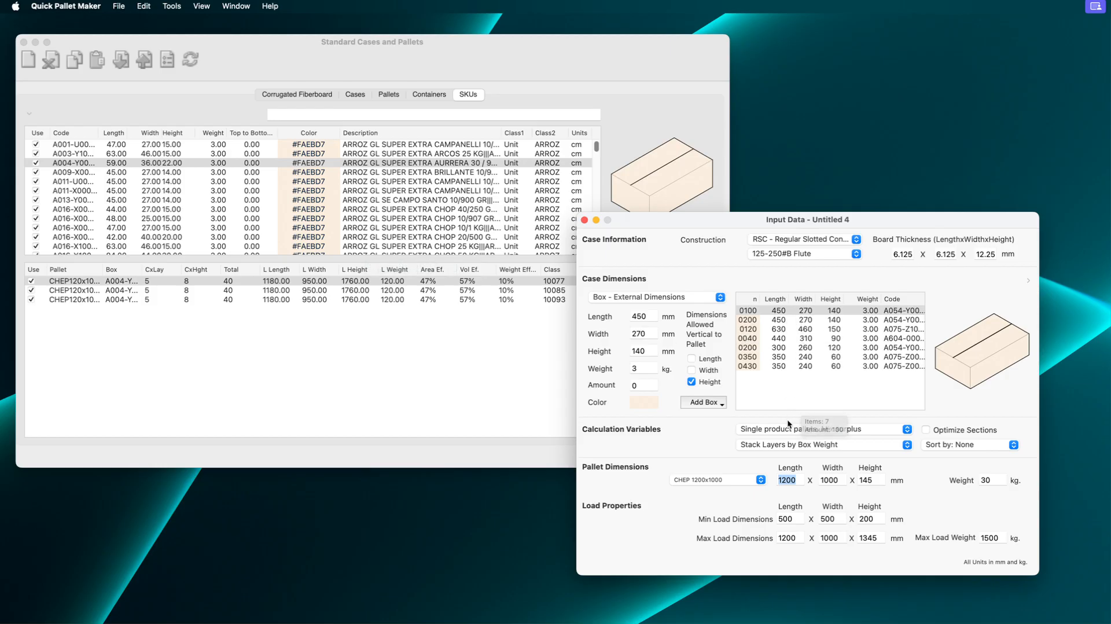
Step: Show the standard pallets list and compare it with the pallet choices offered in the input data sheet, keeping CHEP 1200x1000
click(436, 65)
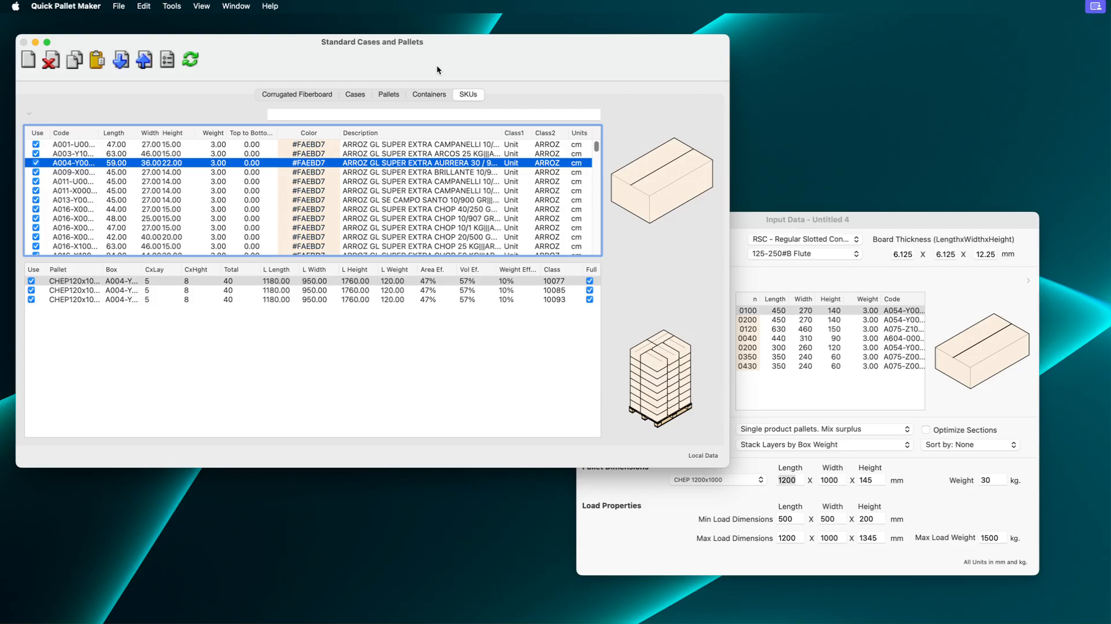
click(388, 94)
click(794, 239)
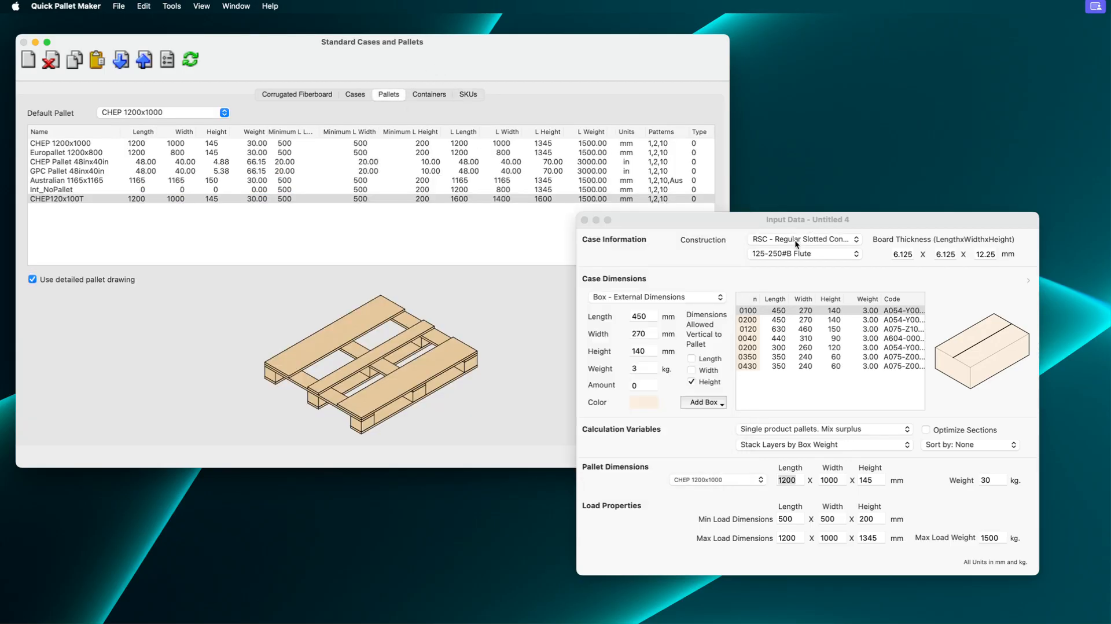
click(733, 478)
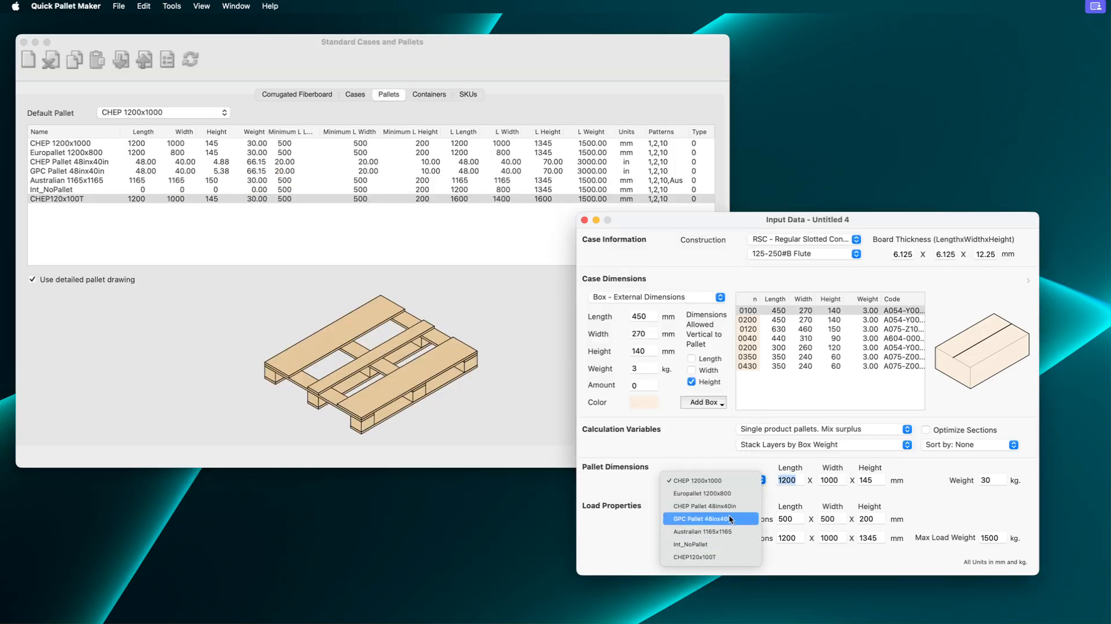
click(706, 445)
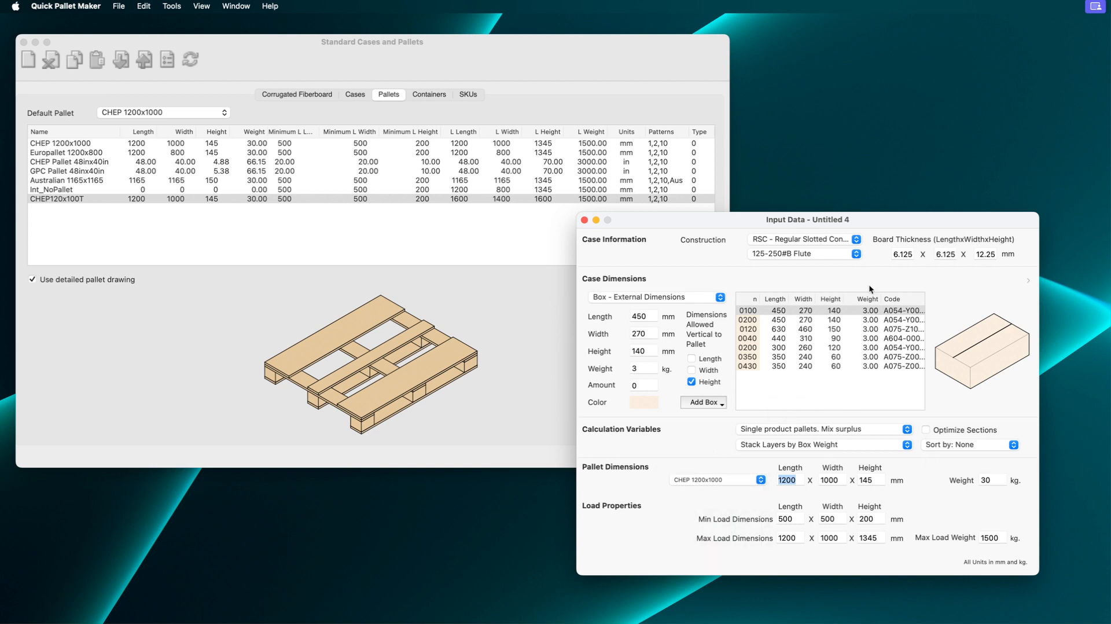
Step: Move the input data sheet over the pallet list and calculate the shipment's pallet solutions
drag(841, 227, 657, 157)
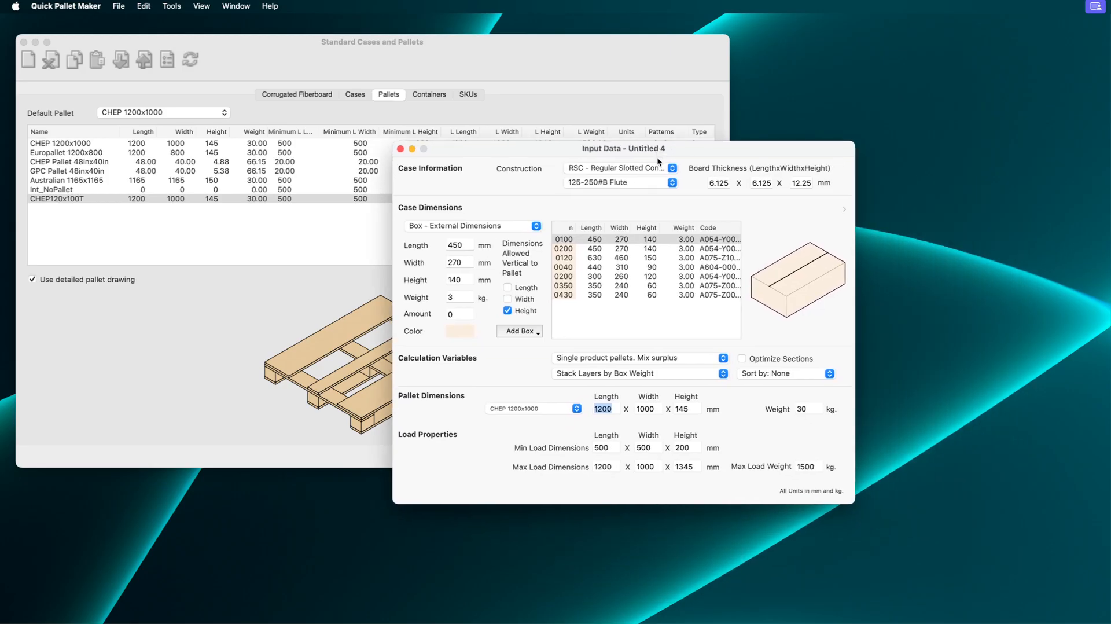
click(142, 6)
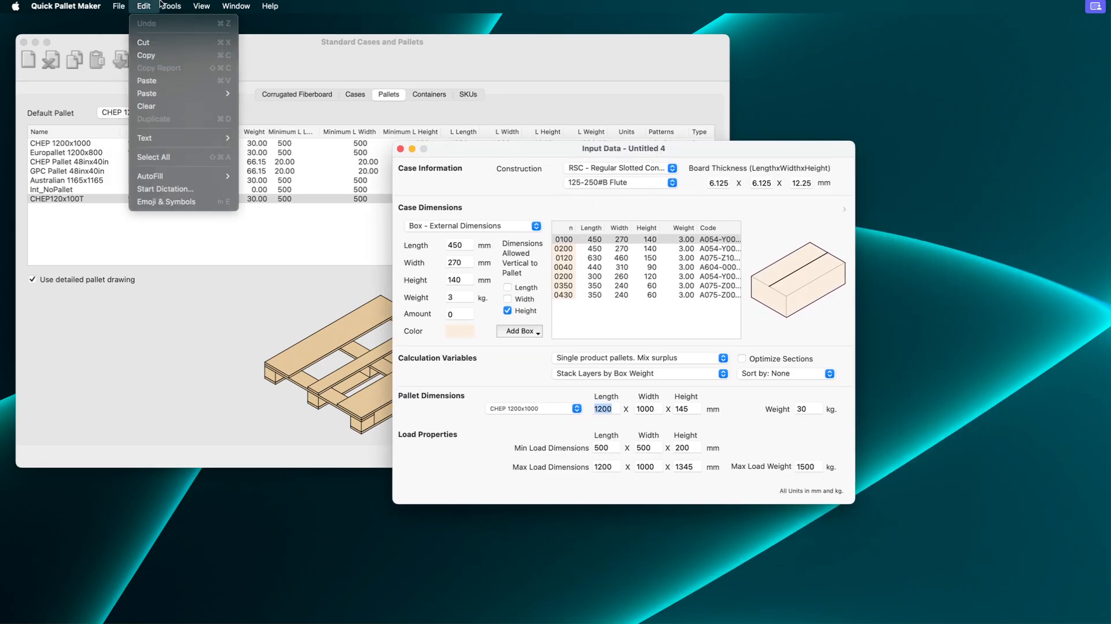
mouse_move(166, 6)
click(184, 36)
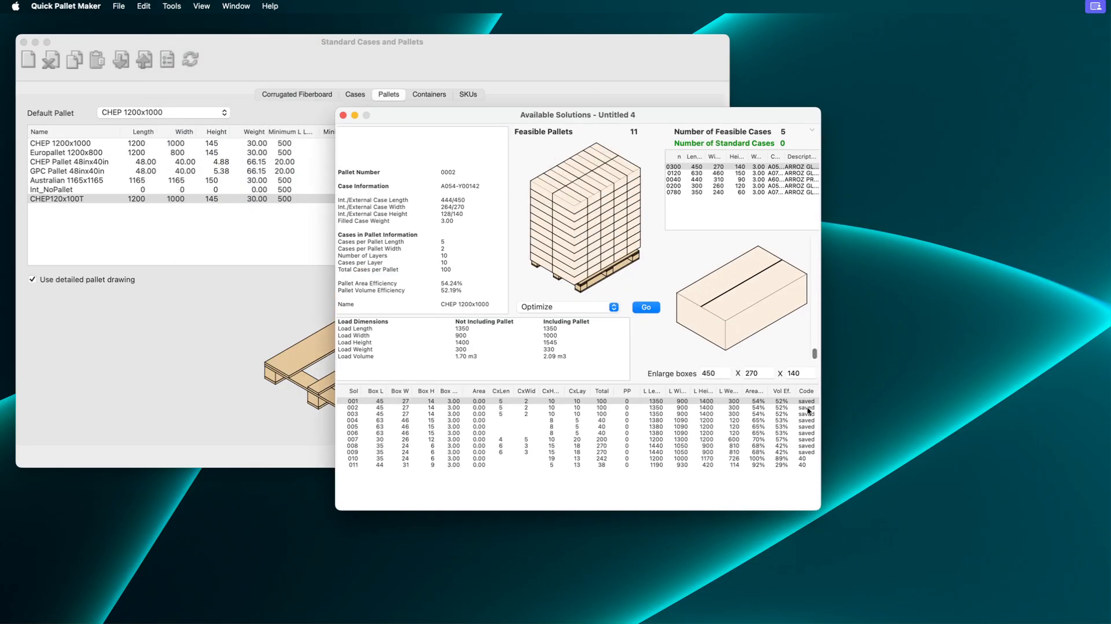
Step: Review the first saved pallet solutions, from 001 to 004, checking their case data and drawings
mouse_move(811, 441)
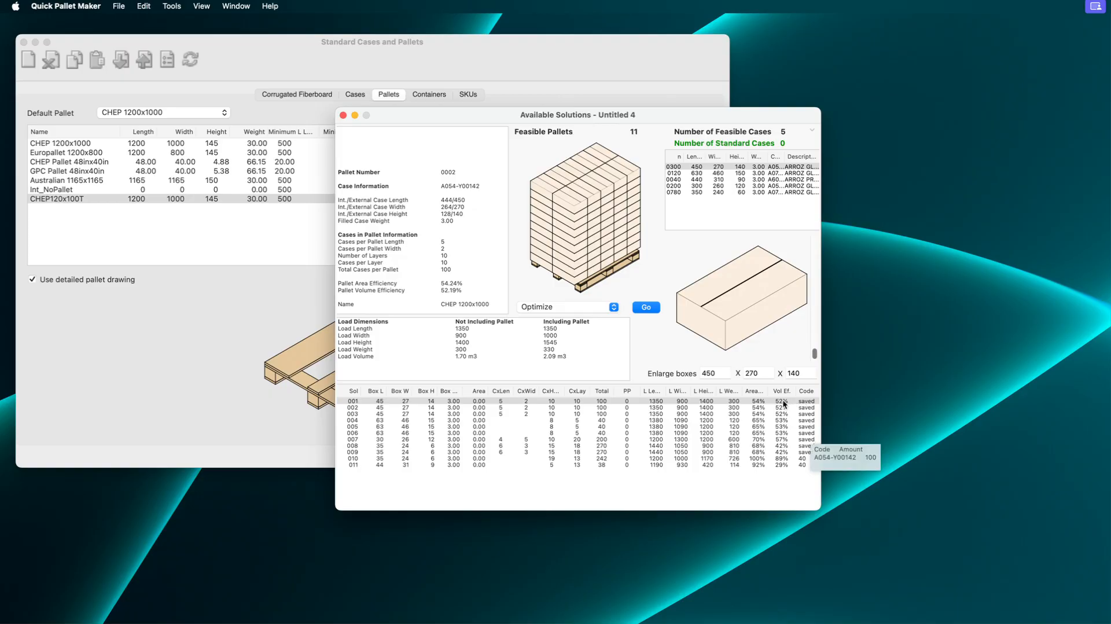
click(465, 401)
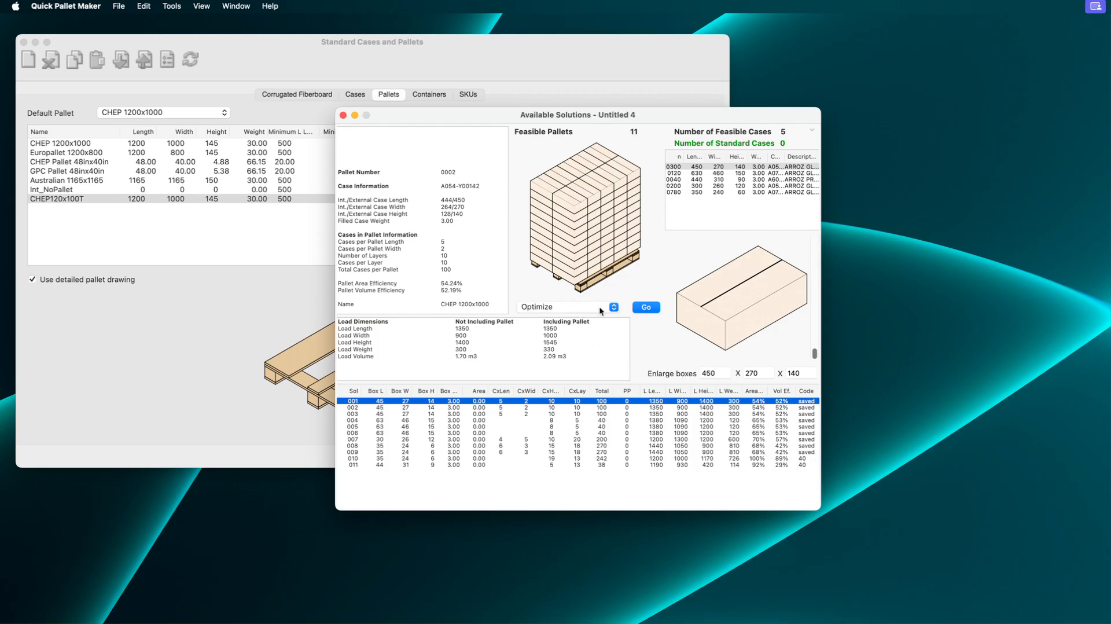
key(Down)
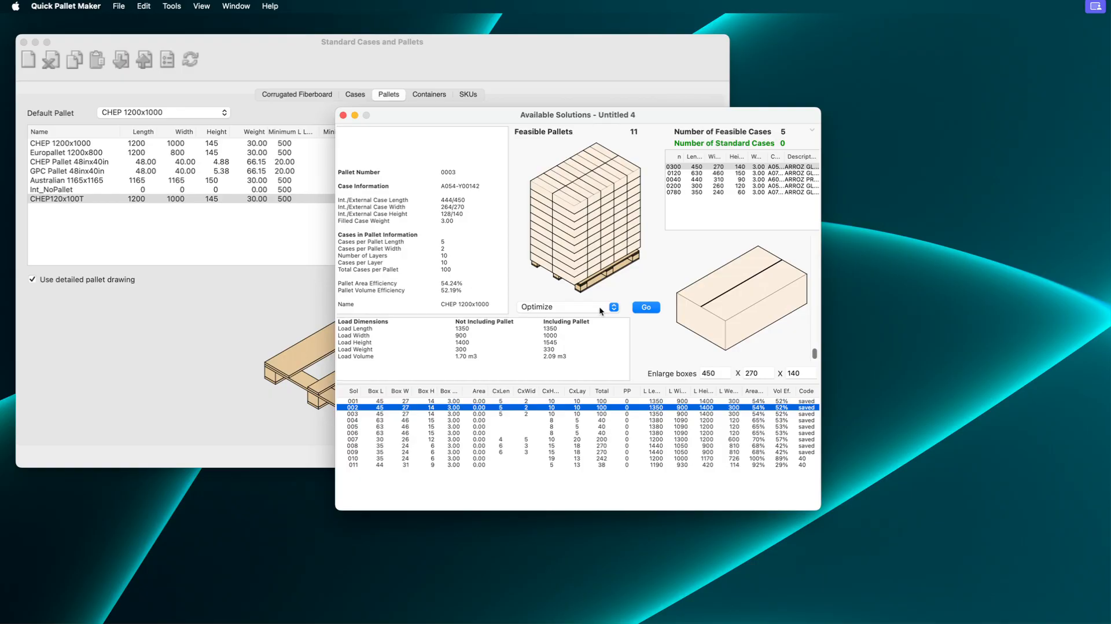
key(Down)
key(Down)
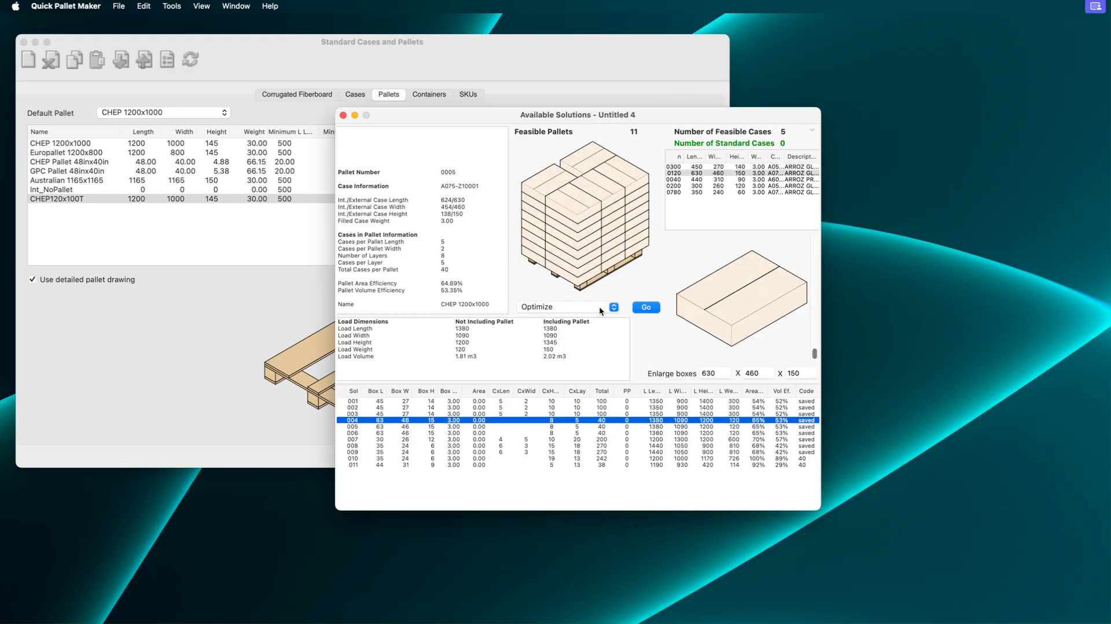
Step: Move the solutions window clear of the pallet list and review the remaining solutions, from 005 to 011
drag(480, 118, 726, 205)
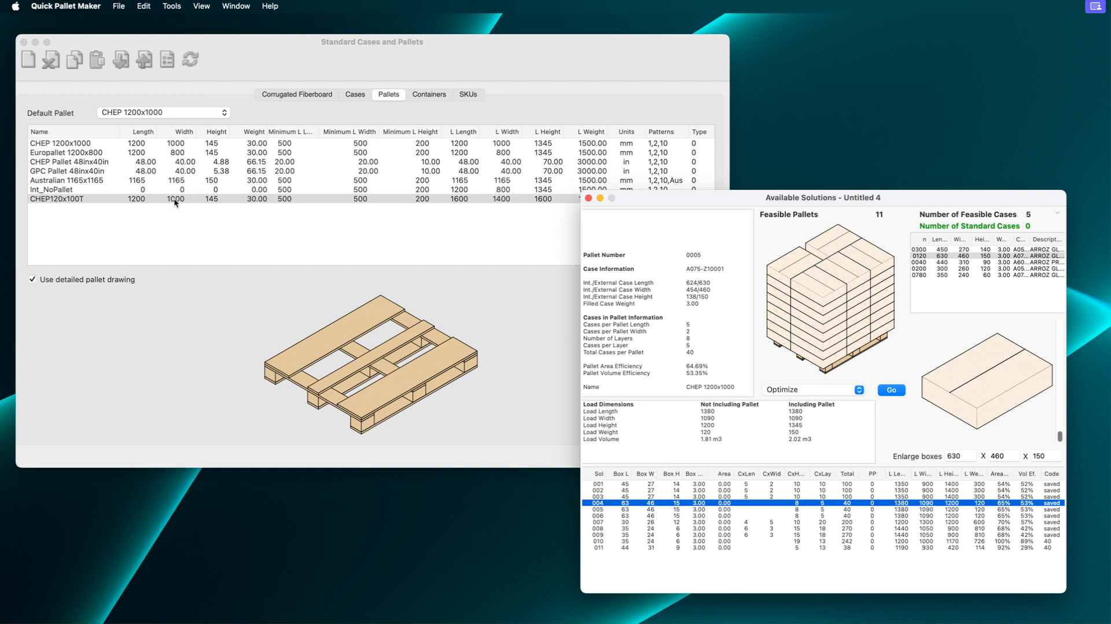
click(832, 509)
key(Down)
key(Down)
key(Down)
key(Down)
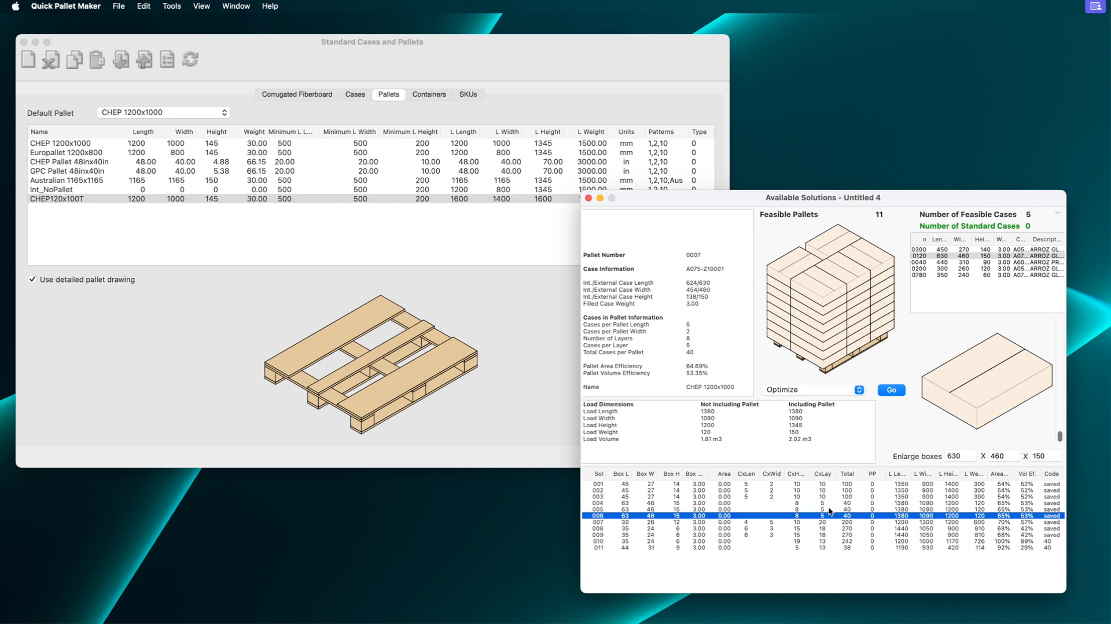
key(Down)
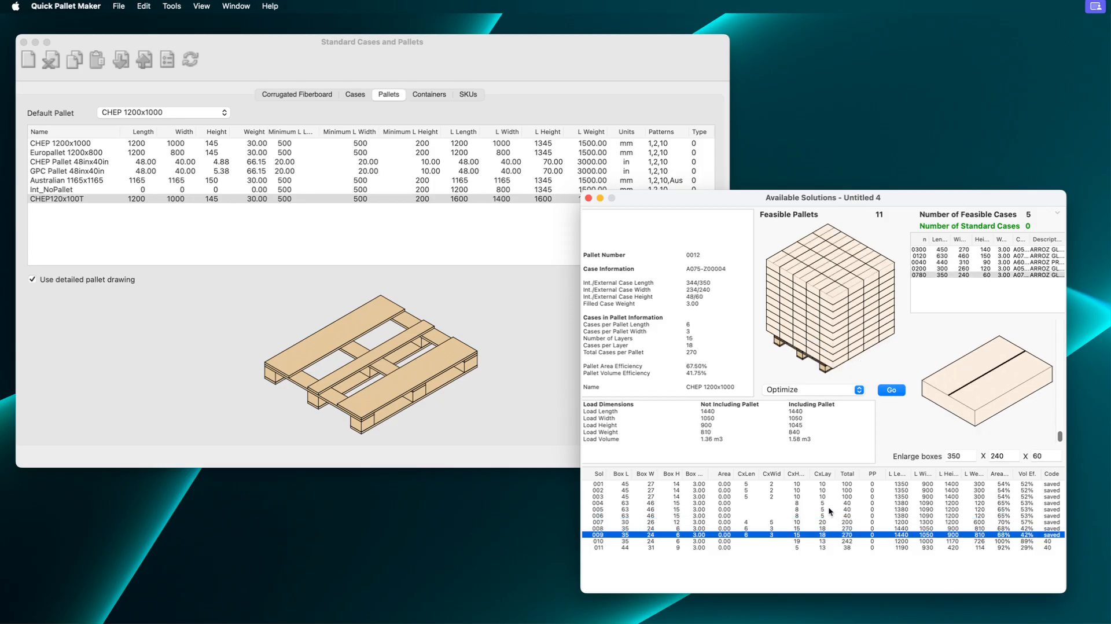
key(Down)
key(Down)
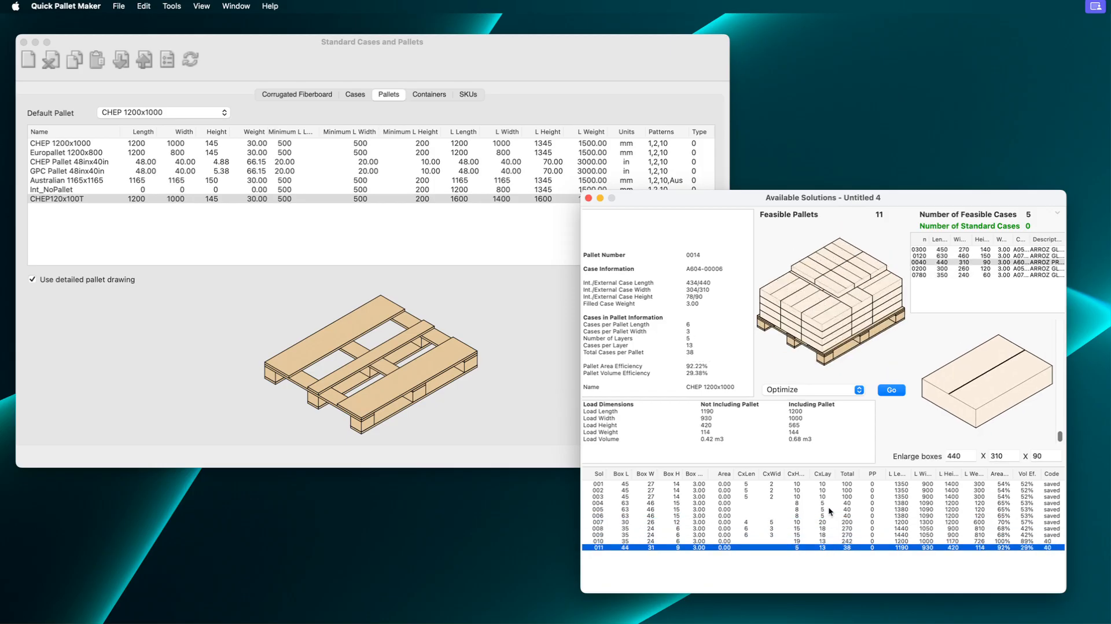
Step: Generate a printable shipment report from all the pallet solutions, then move and enlarge its window beside the solutions
click(823, 485)
shift+click(797, 546)
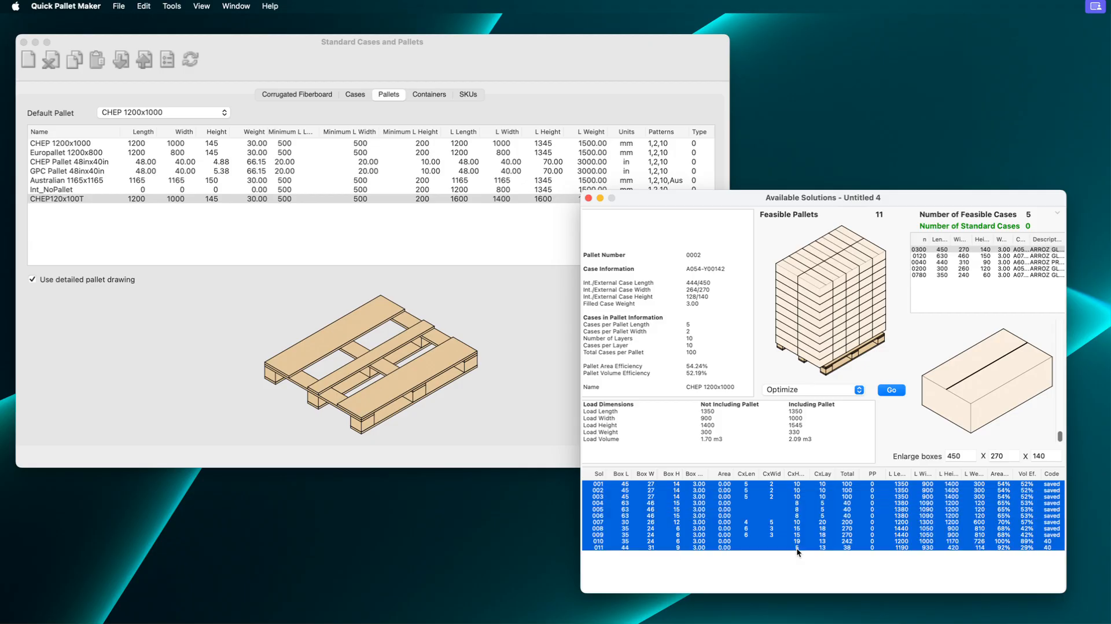
click(123, 6)
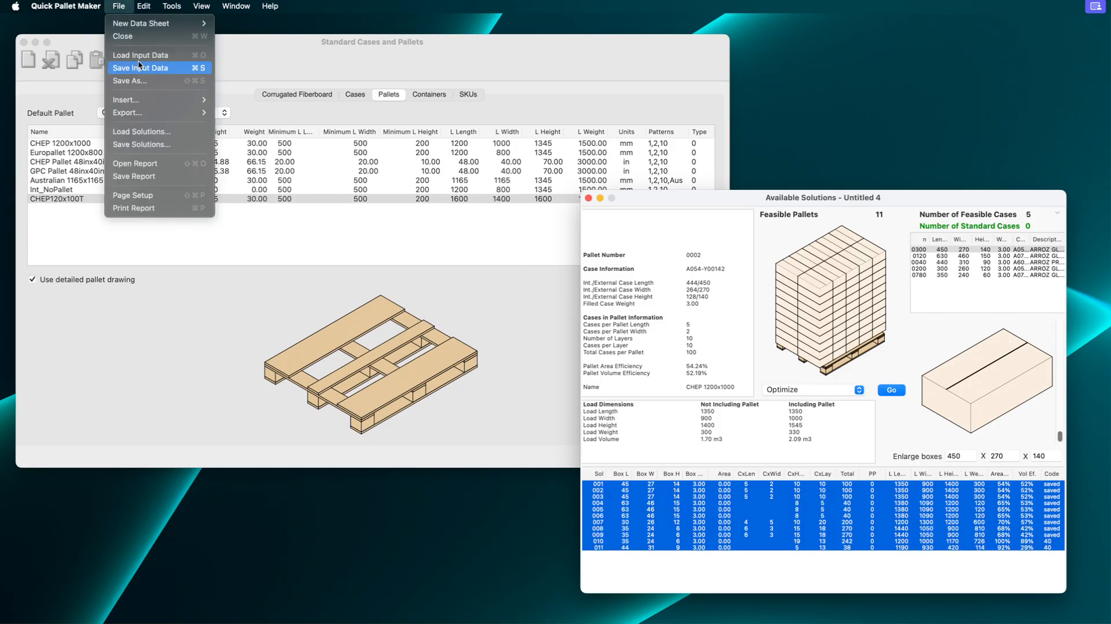
click(149, 208)
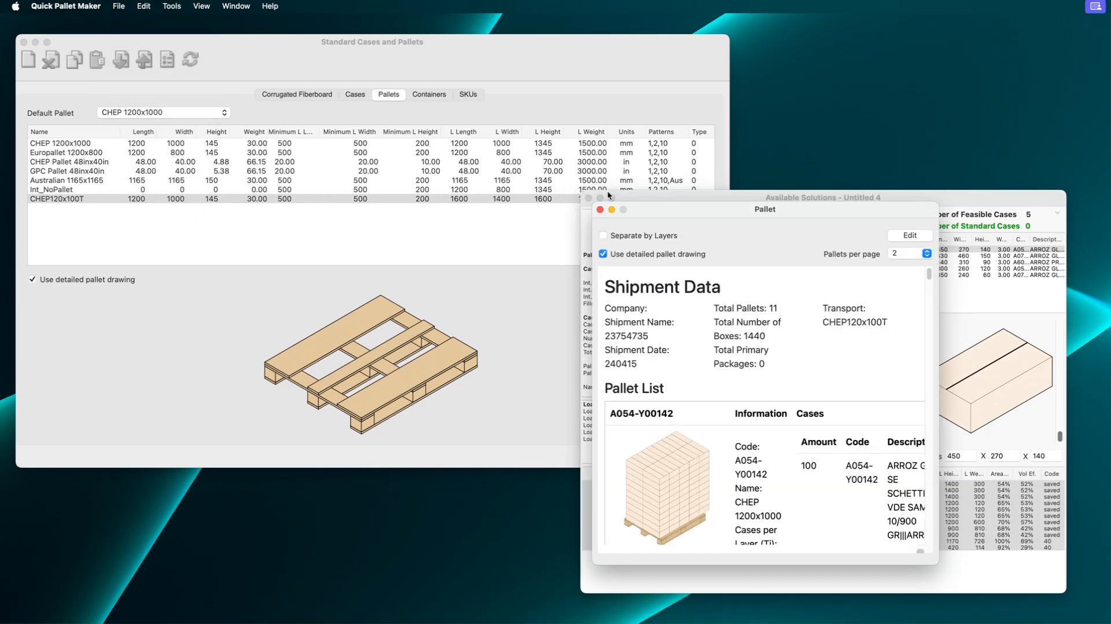
drag(635, 203, 126, 36)
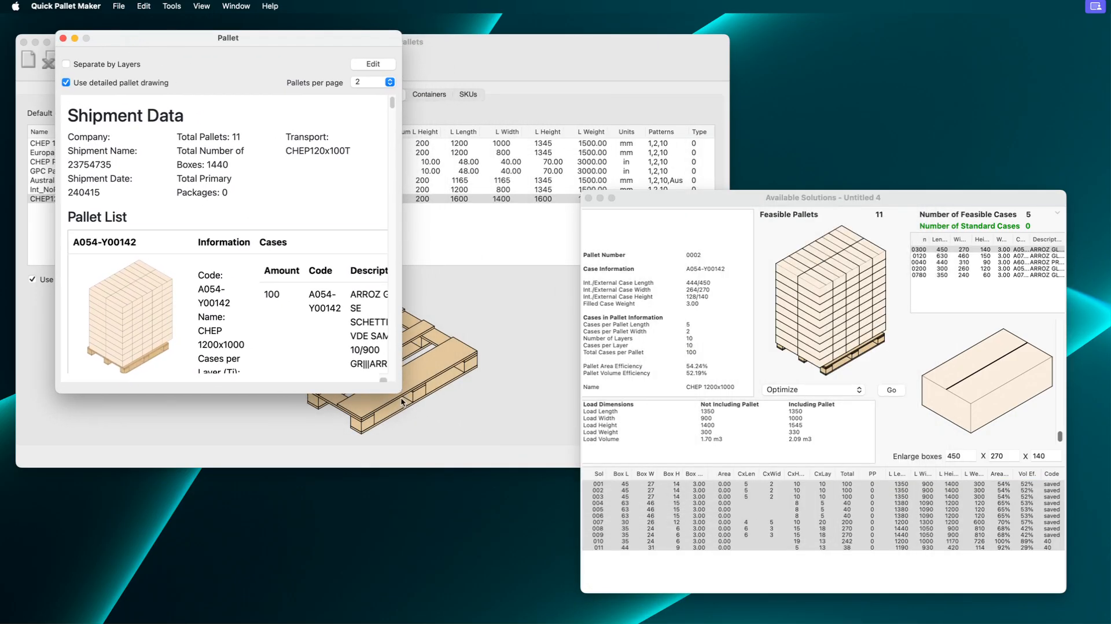
drag(401, 393, 572, 587)
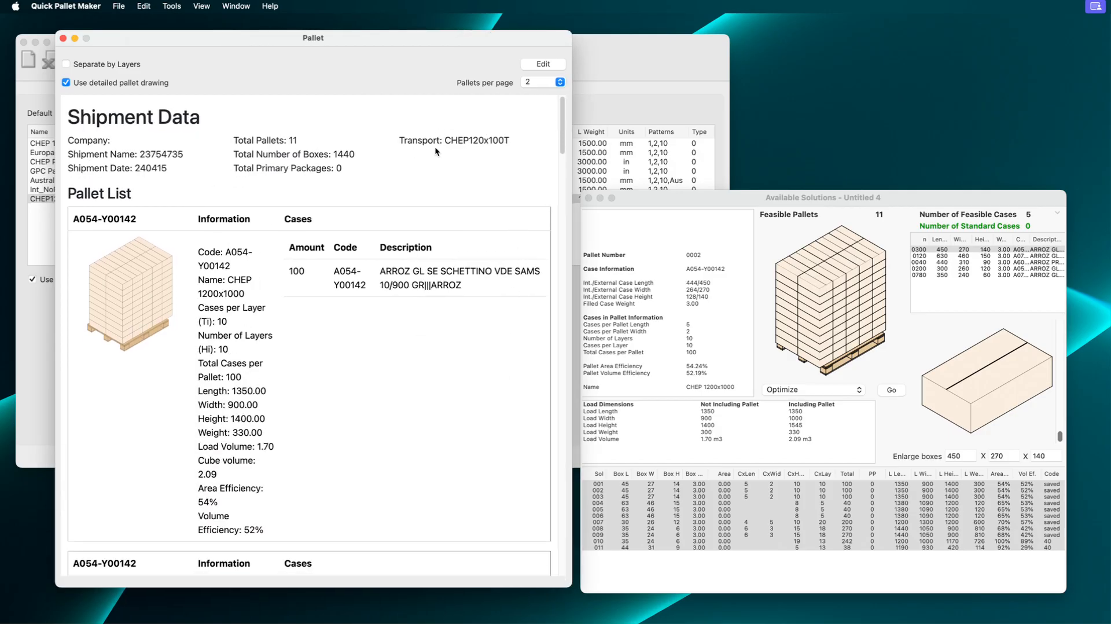
Step: Change the report header's Transport label to Pallet Type
click(525, 68)
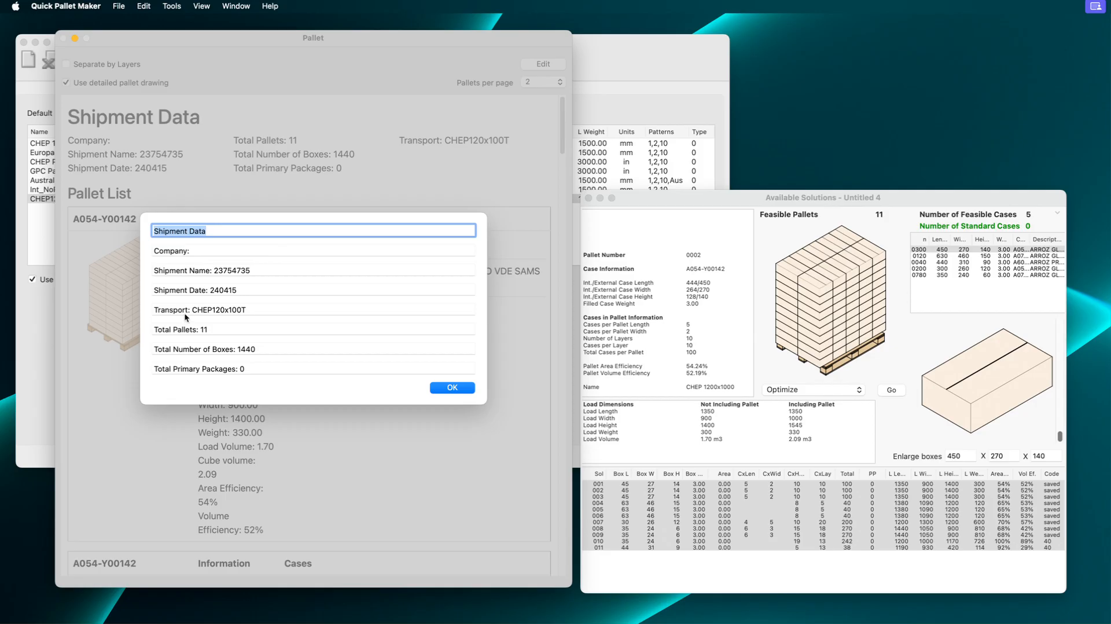
double_click(175, 308)
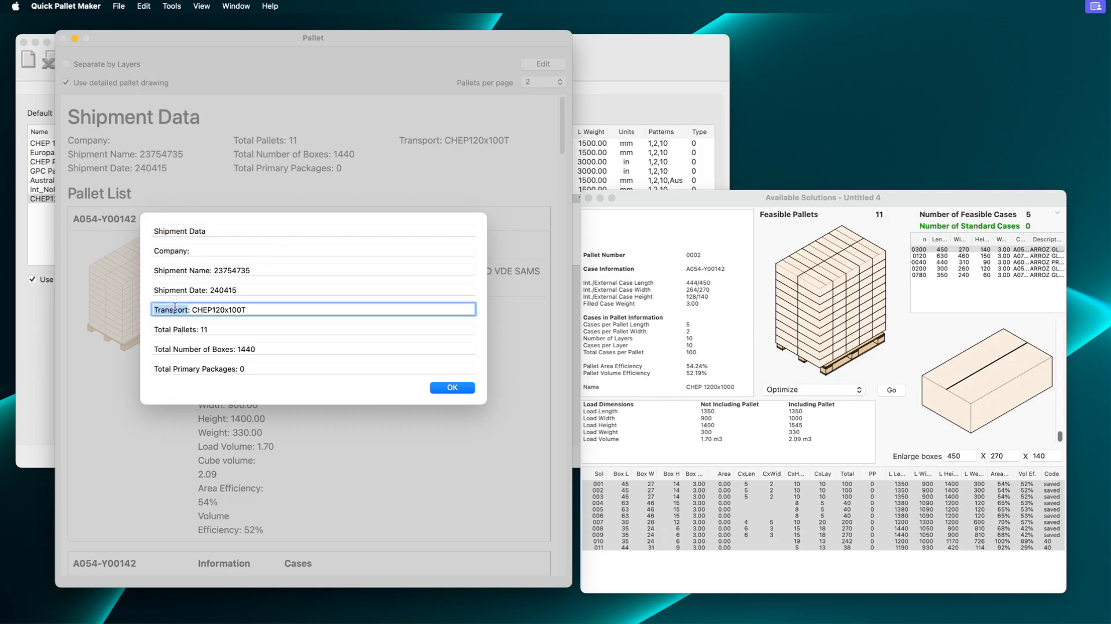
text(Pallet TYpe)
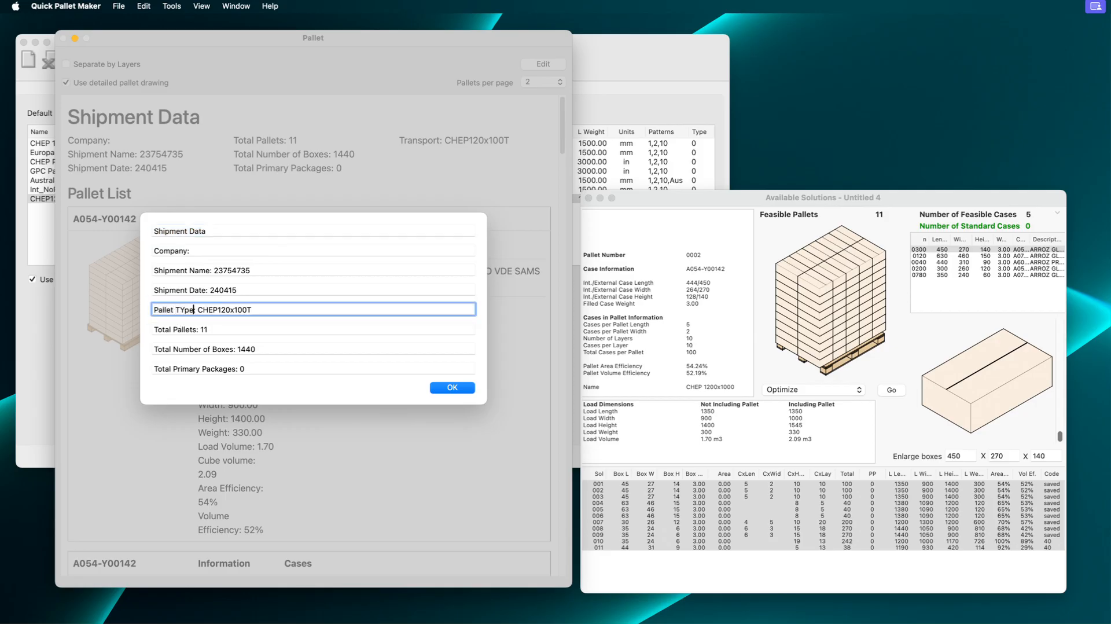
key(BackSpace)
key(BackSpace)
key(BackSpace)
text(ype)
click(434, 387)
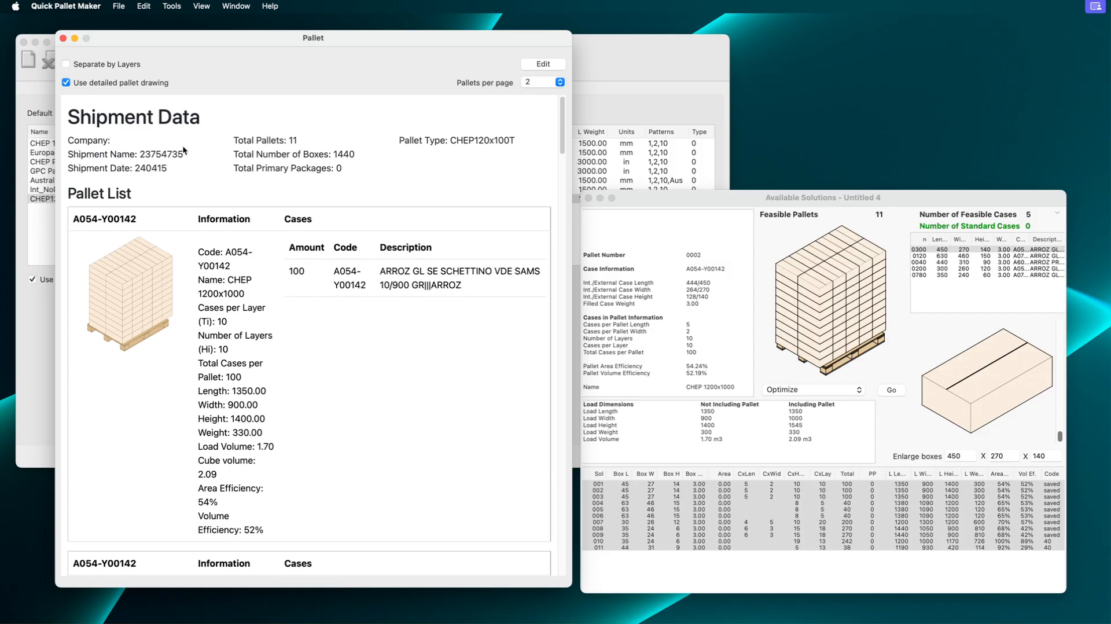
Step: Examine the mixed-product pallets at the end of the report, including their case amounts and codes
drag(557, 142, 558, 526)
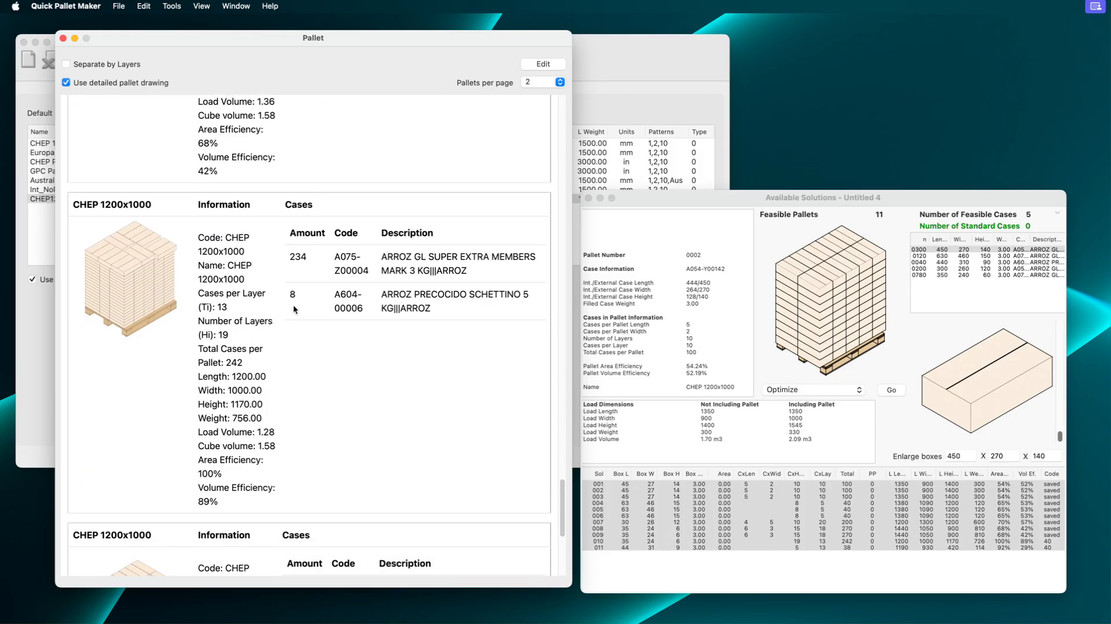
scroll(370, 373, down, 5)
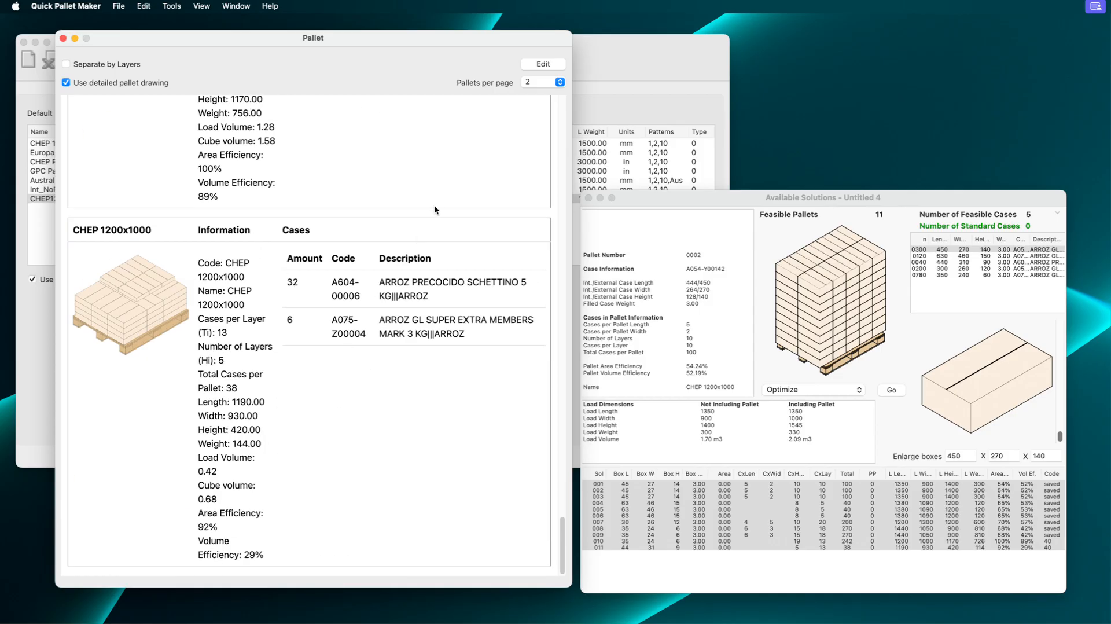